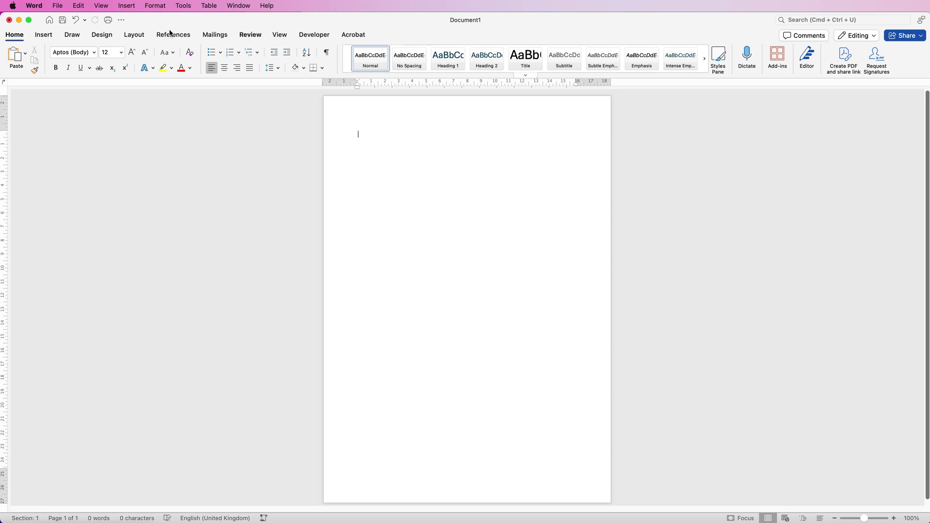
Step: Insert a one-row, two-column table at the top of the page and select it
{"action": "left_click", "coordinate": [48, 36]}
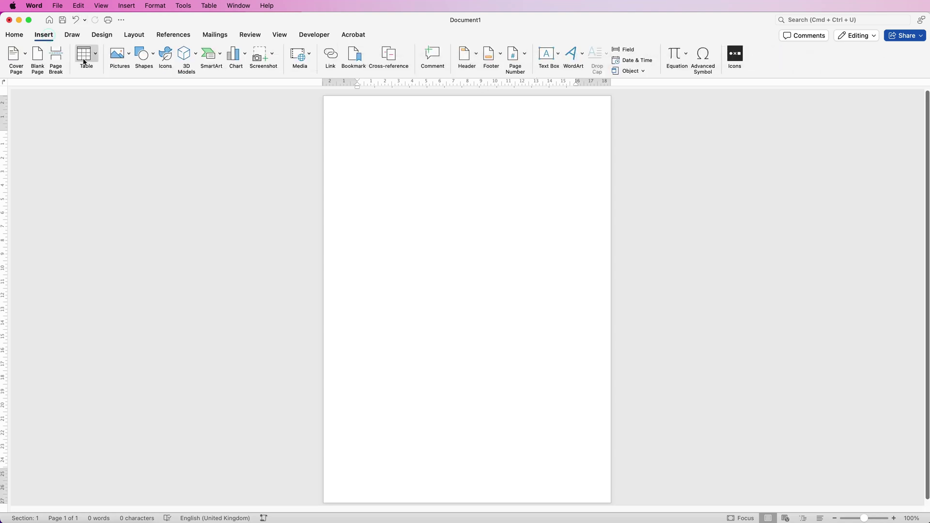
{"action": "left_click", "coordinate": [96, 55]}
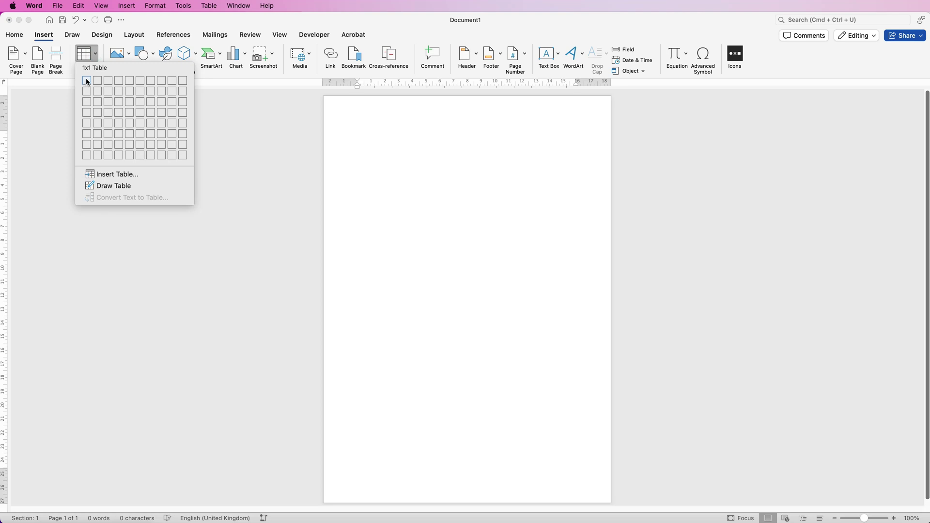
{"action": "left_click", "coordinate": [101, 83]}
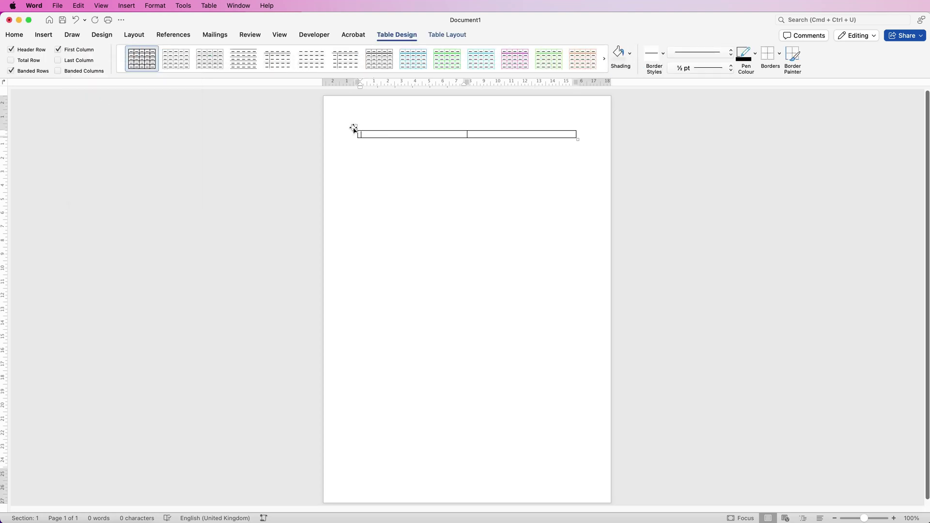
{"action": "left_click", "coordinate": [354, 128]}
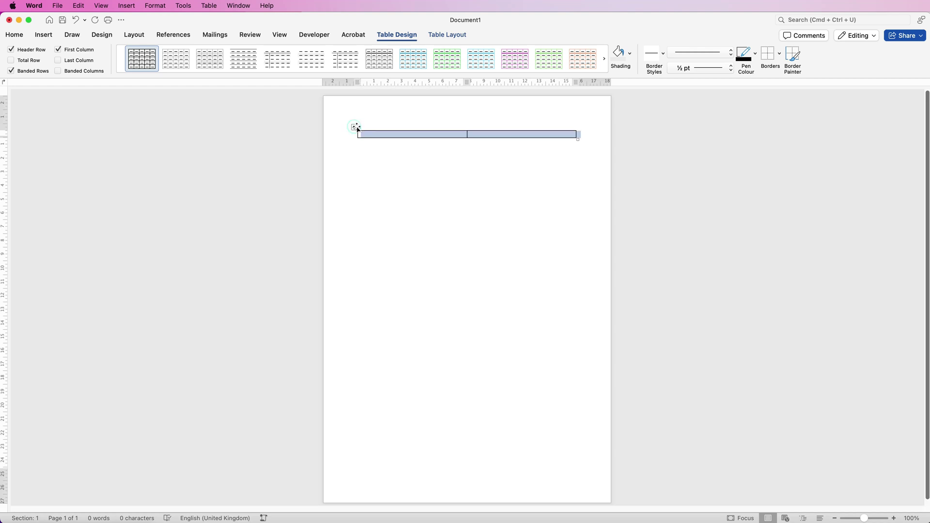
{"action": "left_click", "coordinate": [459, 35]}
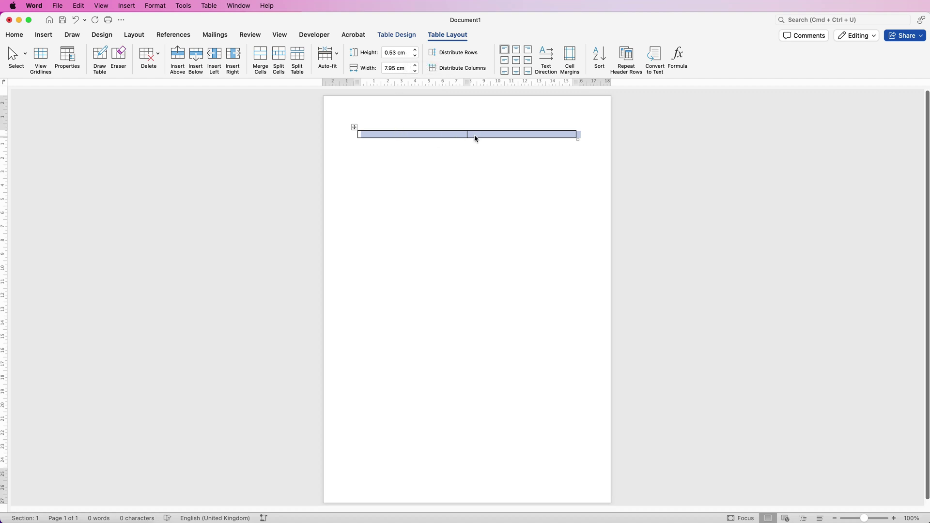
Step: Copy the 7.95 cm column width into the row height box so both cells are square
{"action": "left_click_drag", "start_coordinate": [394, 68], "coordinate": [380, 69]}
{"action": "key", "text": "super+c"}
{"action": "left_click_drag", "start_coordinate": [406, 53], "coordinate": [382, 53]}
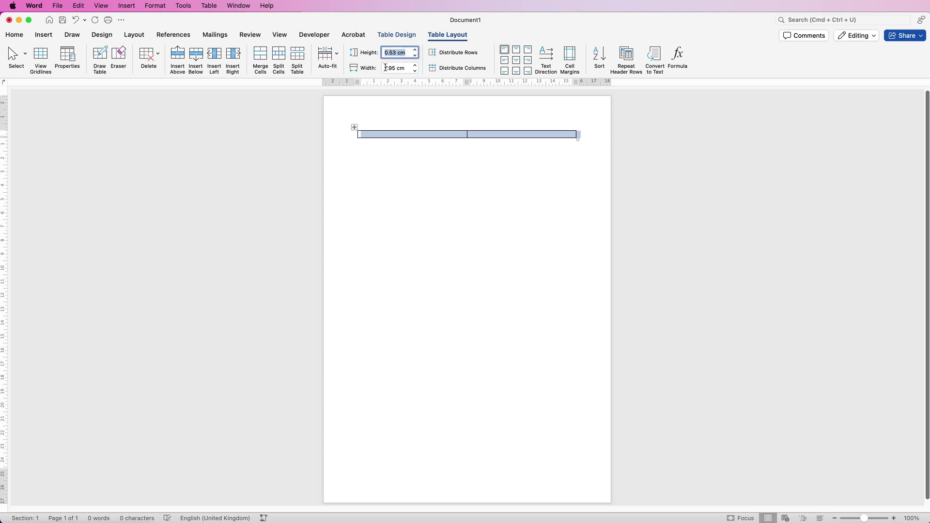
{"action": "key", "text": "super+v"}
{"action": "key", "text": "Return"}
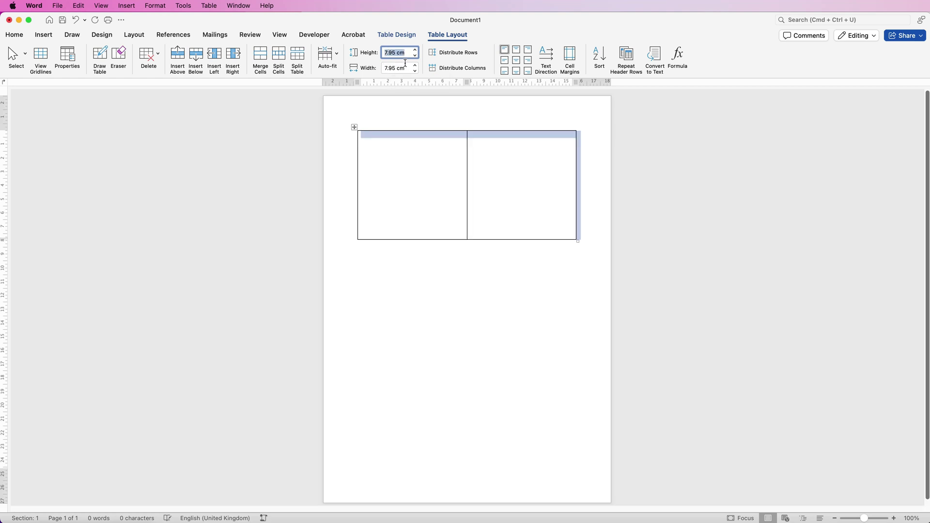
Step: Add two rows below the first, giving three rows of square 7.95 cm cells
{"action": "left_click", "coordinate": [439, 180]}
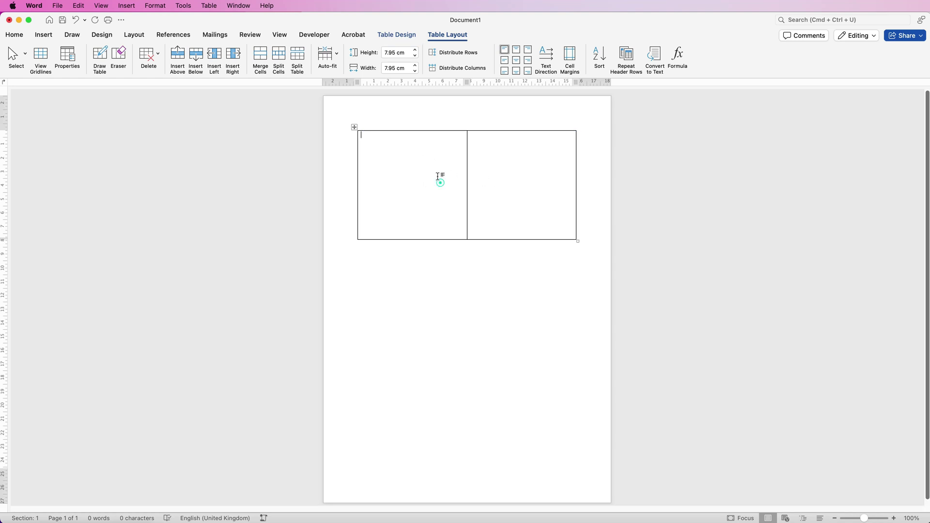
{"action": "left_click", "coordinate": [196, 57]}
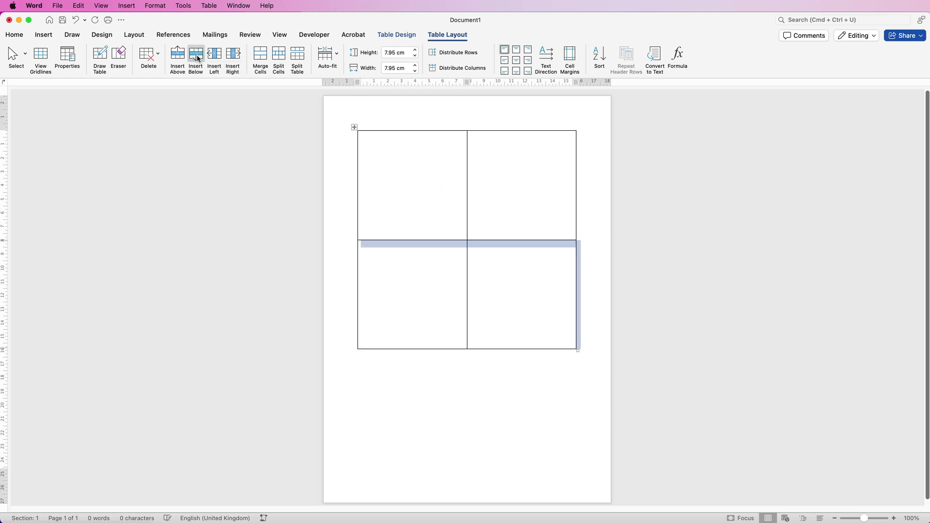
{"action": "left_click", "coordinate": [197, 57]}
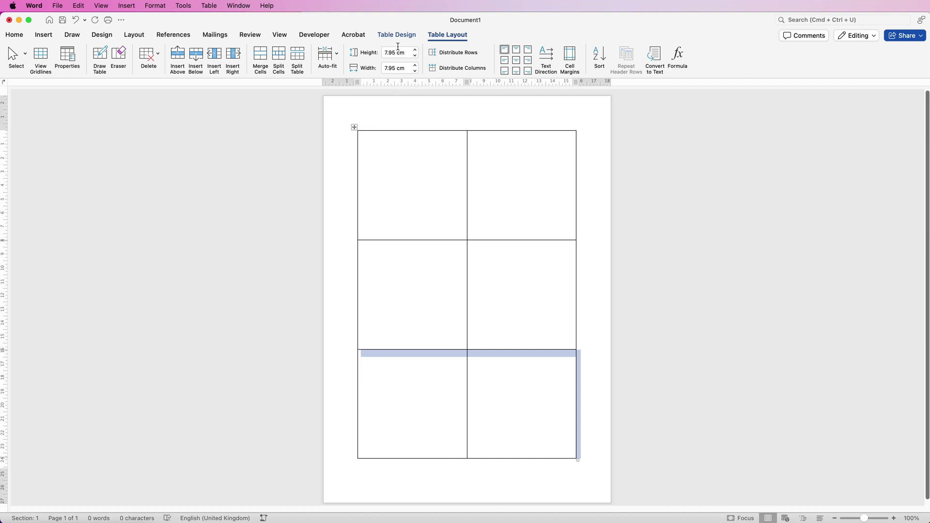
{"action": "left_click", "coordinate": [403, 160]}
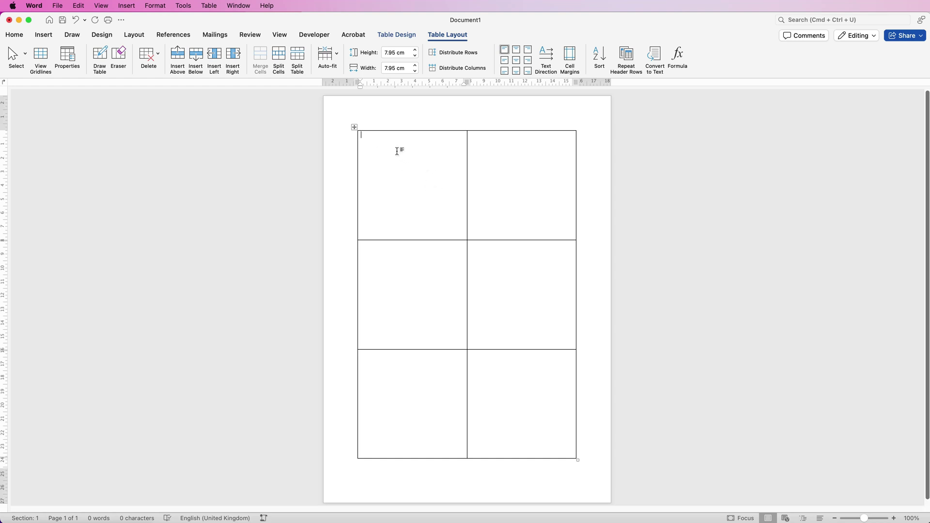
Step: Centre-align the content in every table cell
{"action": "left_click", "coordinate": [354, 128]}
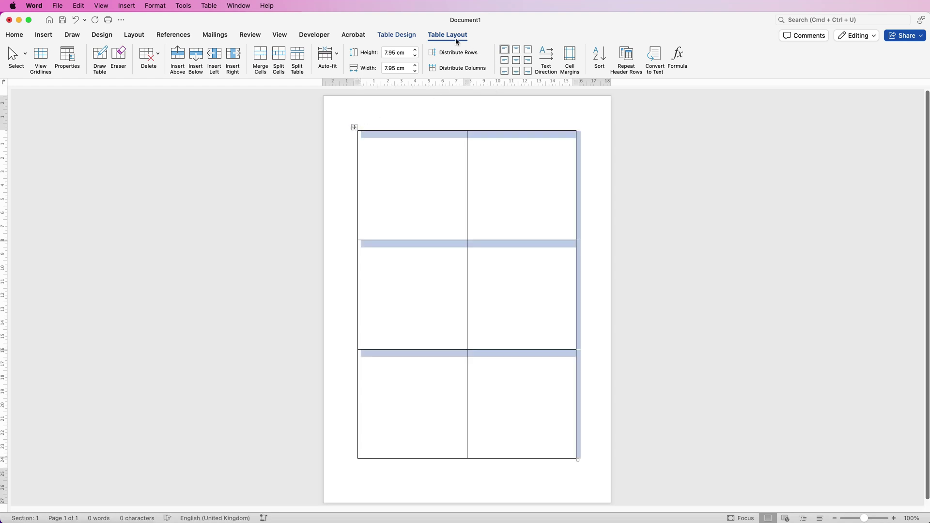
{"action": "left_click", "coordinate": [516, 63]}
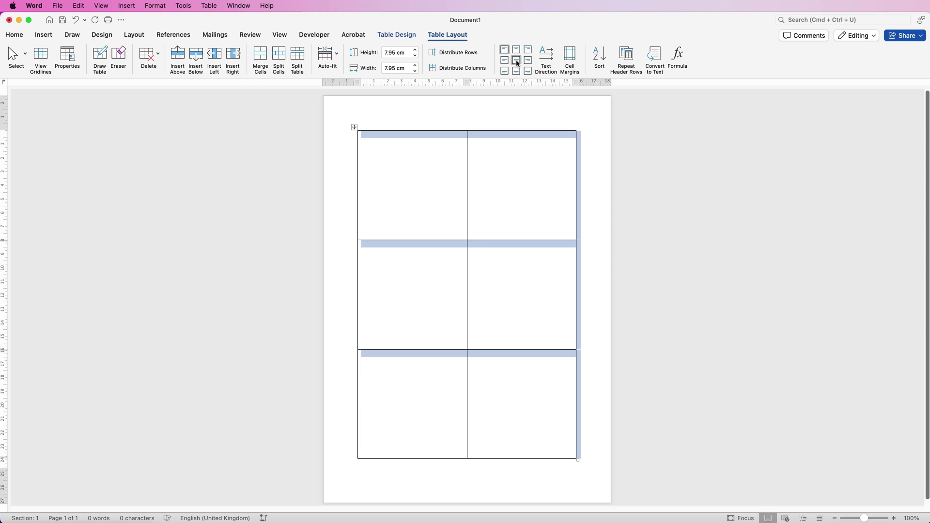
{"action": "left_click", "coordinate": [410, 184]}
{"action": "key", "text": "super+z"}
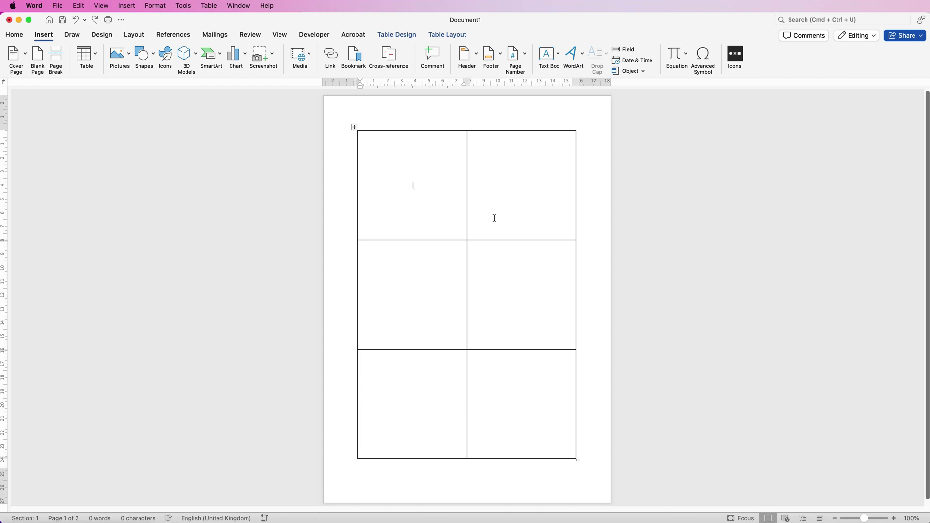
Step: Set the table's AutoFit to Fixed Column Width
{"action": "left_click", "coordinate": [354, 127]}
{"action": "left_click", "coordinate": [354, 127]}
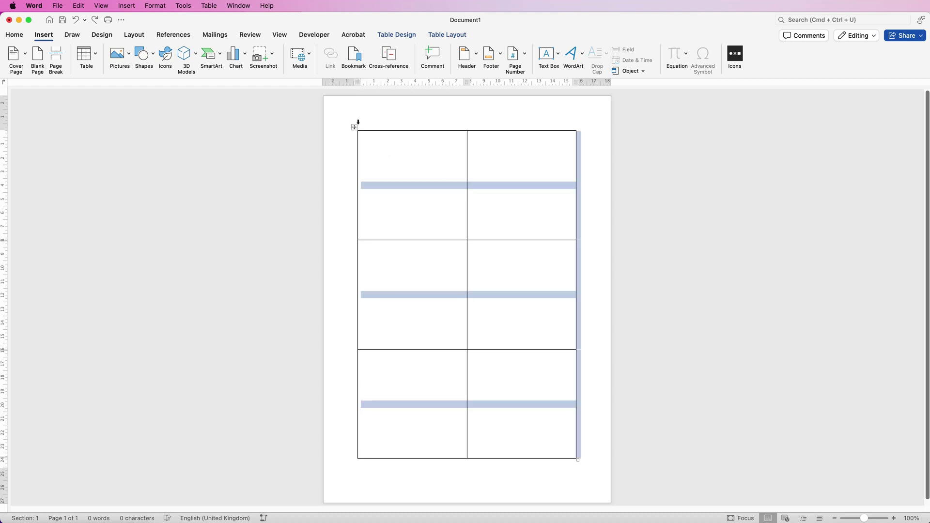
{"action": "left_click", "coordinate": [452, 35]}
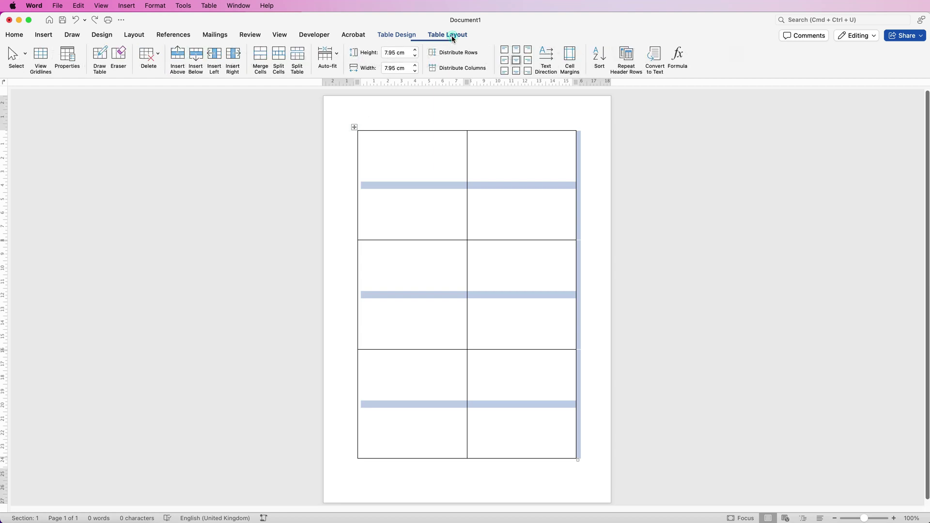
{"action": "left_click", "coordinate": [337, 55]}
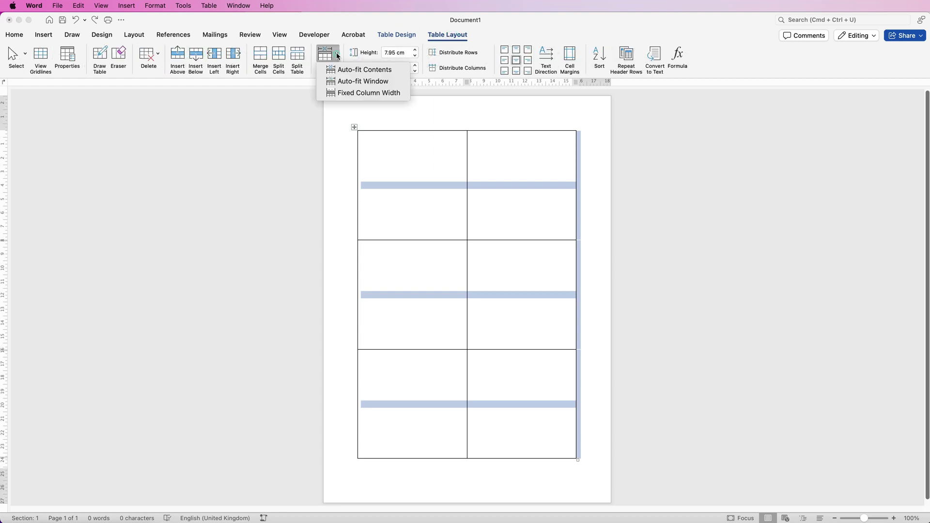
{"action": "left_click", "coordinate": [348, 94]}
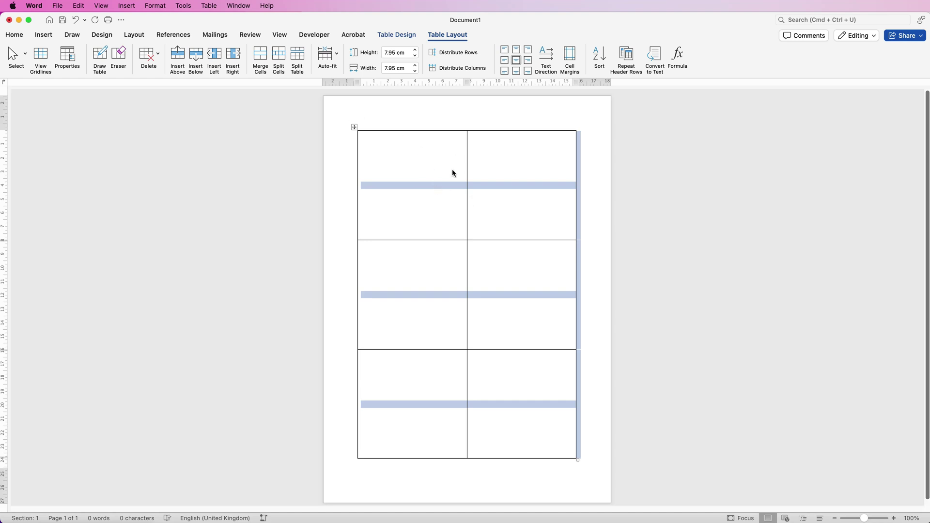
Step: In Table Properties, set the row height rule to Exactly 7.95 cm
{"action": "right_click", "coordinate": [423, 184]}
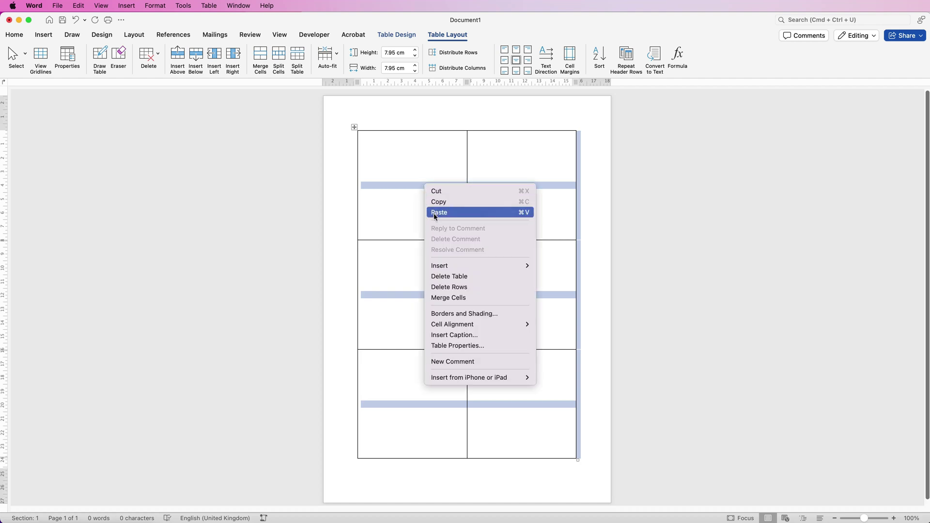
{"action": "left_click", "coordinate": [454, 345]}
{"action": "left_click", "coordinate": [593, 128]}
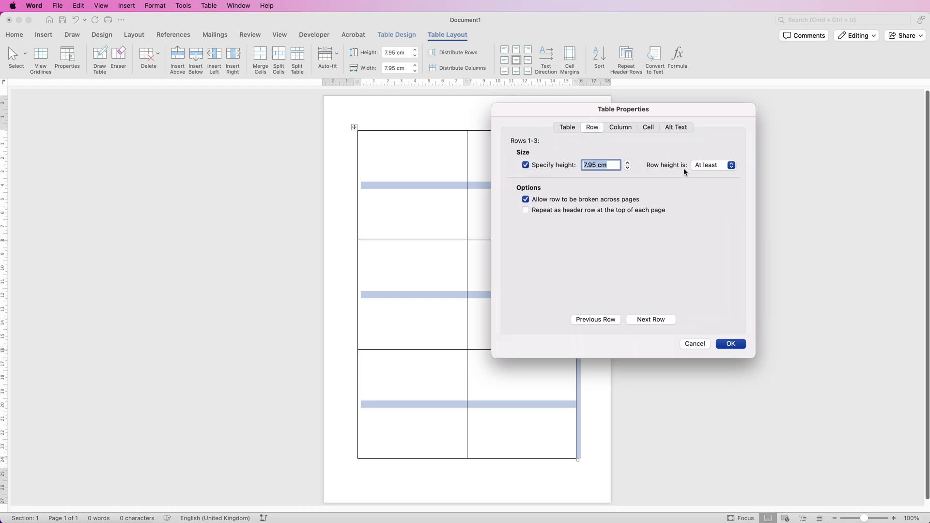
{"action": "left_click", "coordinate": [732, 165]}
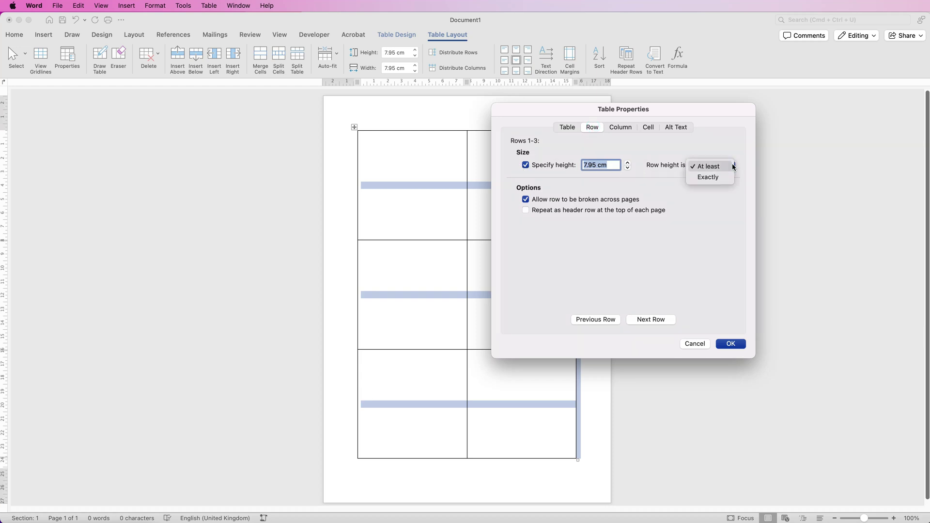
{"action": "left_click", "coordinate": [701, 178]}
{"action": "left_click", "coordinate": [735, 345]}
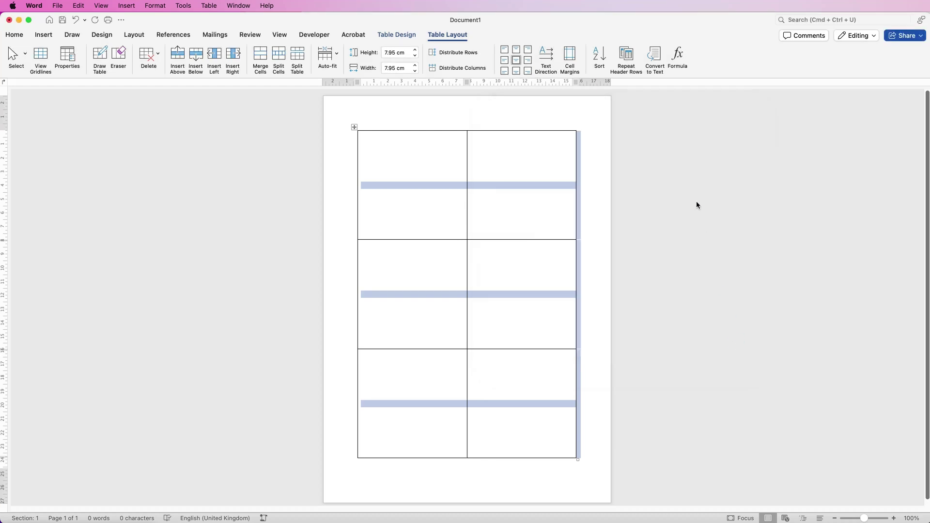
{"action": "left_click", "coordinate": [697, 205]}
Step: Check the Pictures insertion choices without inserting, then put the cursor in the first cell
{"action": "left_click", "coordinate": [47, 38]}
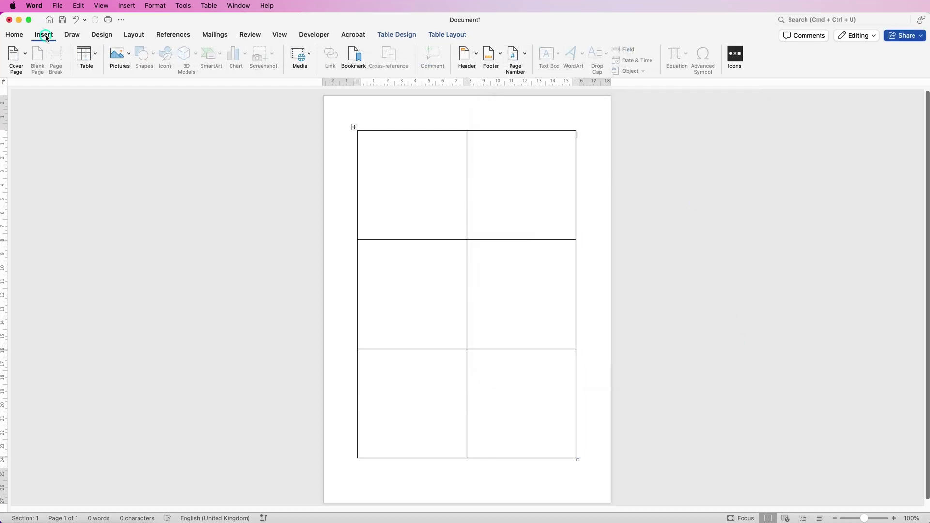
{"action": "left_click", "coordinate": [129, 54]}
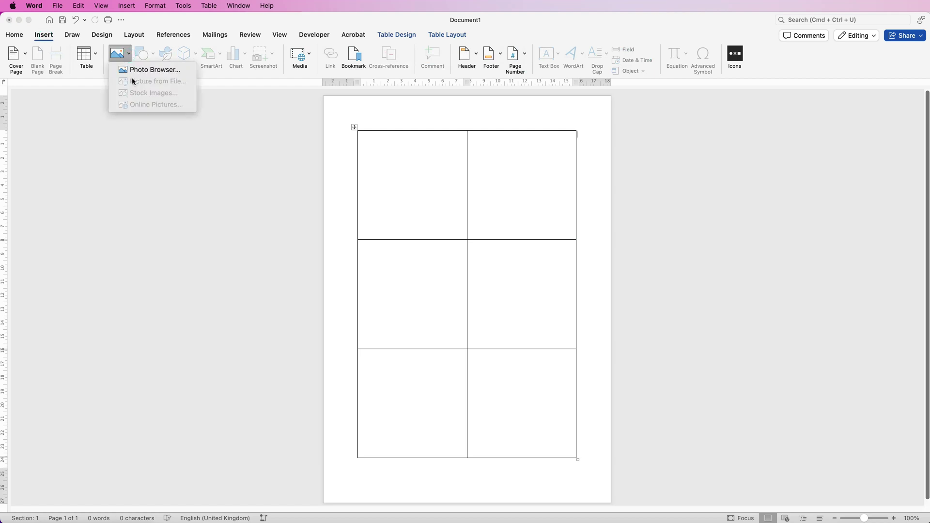
{"action": "left_click", "coordinate": [166, 177]}
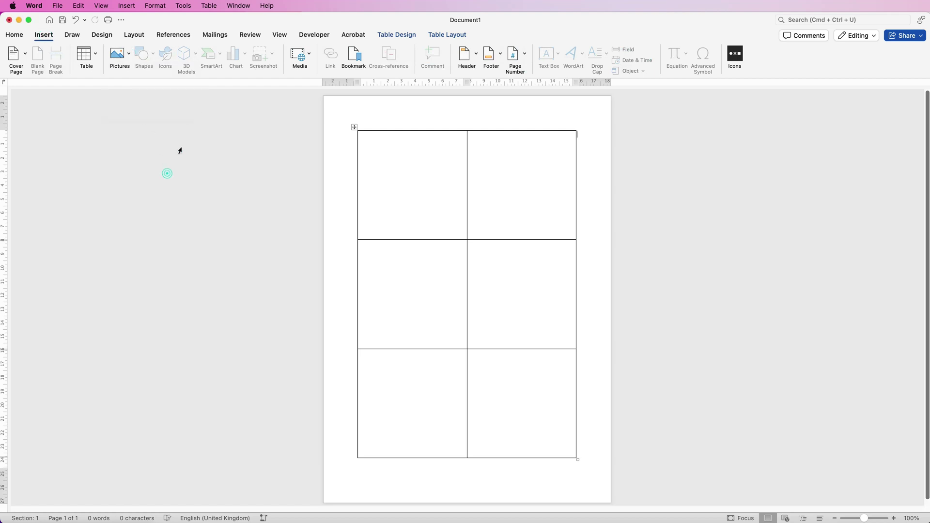
{"action": "left_click", "coordinate": [405, 148]}
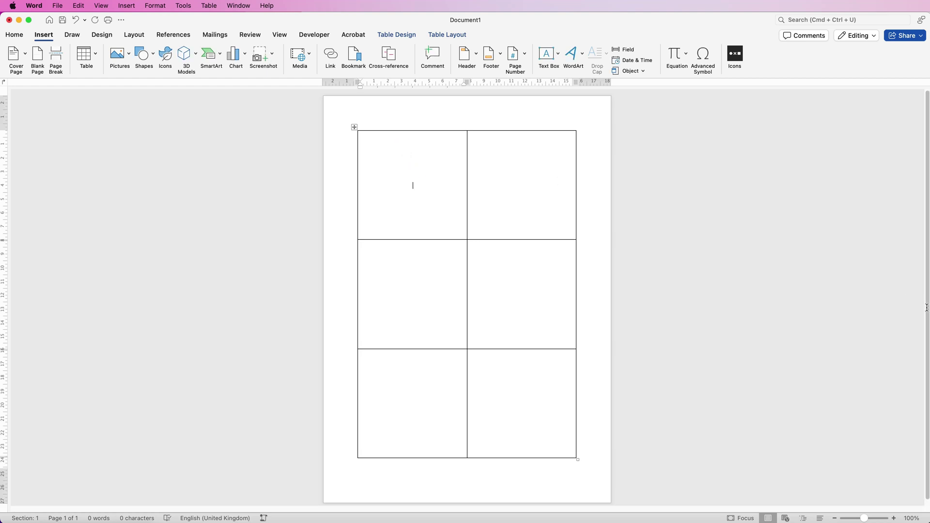
Step: Bring the Square images folder forward and drop the blue and yellow cactus photos into the top row
{"action": "key", "text": "super+Tab"}
{"action": "mouse_move", "coordinate": [844, 48]}
{"action": "left_mouse_down"}
{"action": "mouse_move", "coordinate": [817, 51]}
{"action": "mouse_move", "coordinate": [830, 51]}
{"action": "left_mouse_up"}
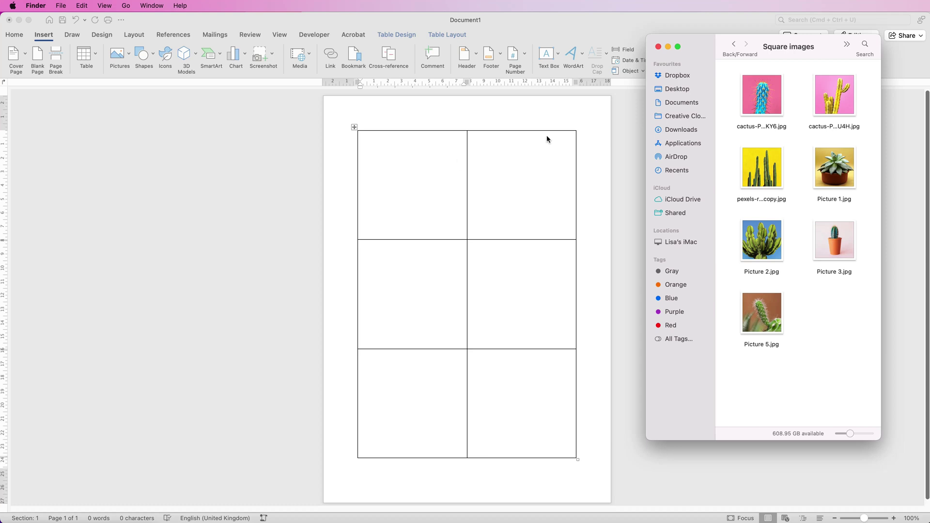
{"action": "left_click_drag", "start_coordinate": [766, 96], "coordinate": [416, 184]}
{"action": "left_click_drag", "start_coordinate": [858, 122], "coordinate": [533, 186]}
{"action": "left_click", "coordinate": [743, 173]}
Step: Place the green cacti, potted succulent, Picture 2.jpg and Picture 5.jpg in the remaining four cells
{"action": "left_click_drag", "start_coordinate": [743, 173], "coordinate": [434, 274]}
{"action": "left_click_drag", "start_coordinate": [843, 192], "coordinate": [522, 293]}
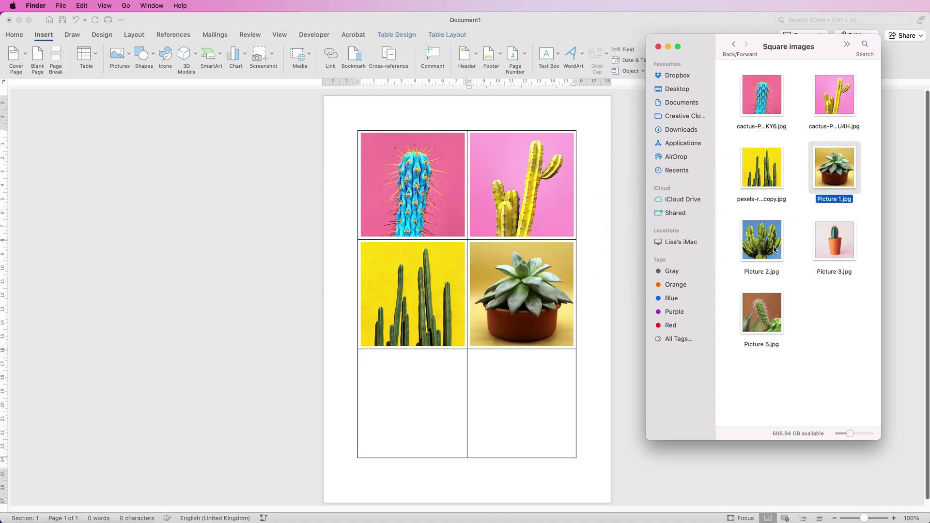
{"action": "left_click_drag", "start_coordinate": [774, 249], "coordinate": [427, 397]}
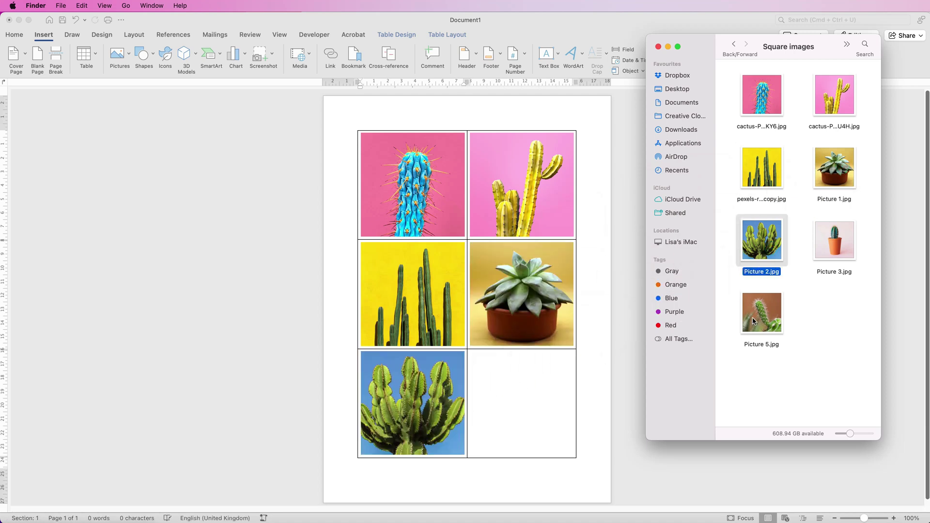
{"action": "left_click", "coordinate": [738, 325]}
{"action": "left_click_drag", "start_coordinate": [733, 329], "coordinate": [520, 402]}
{"action": "left_click", "coordinate": [627, 333]}
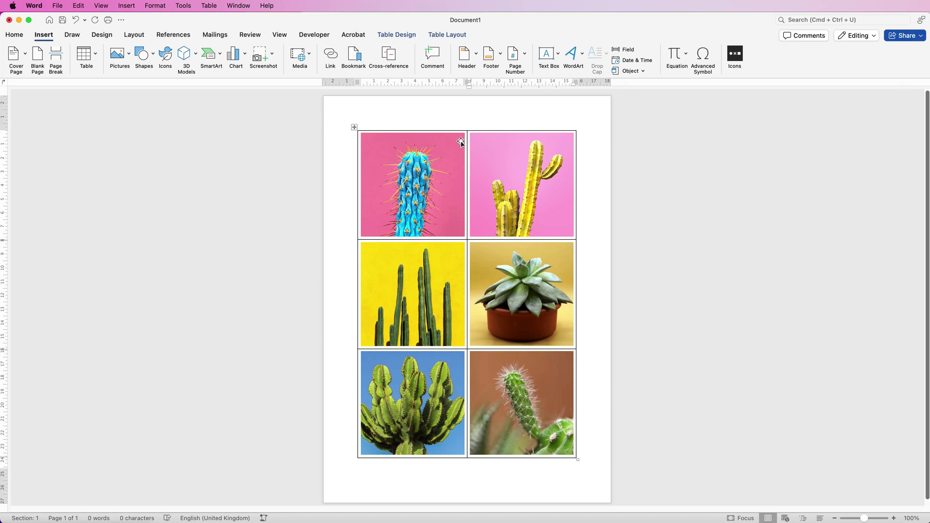
Step: Apply No Border to the whole photo table so the six pictures show no lines
{"action": "left_click", "coordinate": [354, 127]}
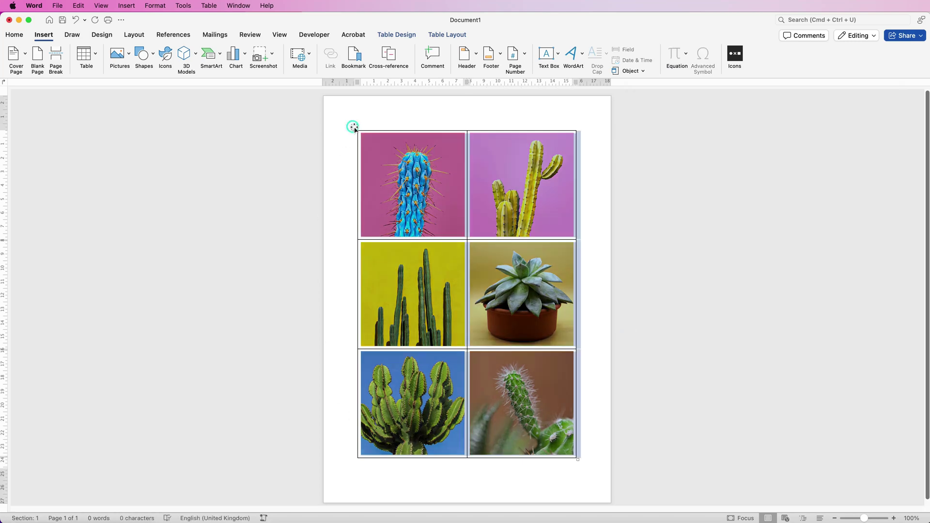
{"action": "left_click", "coordinate": [410, 35]}
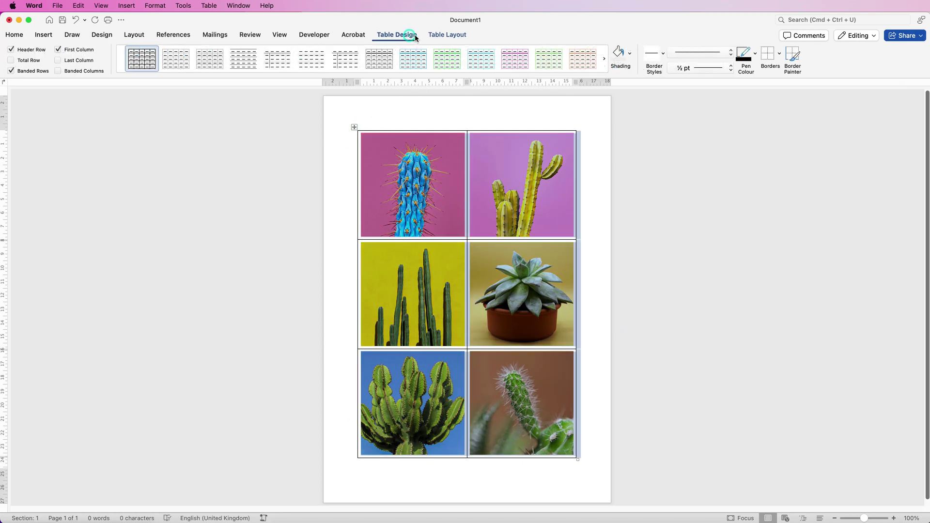
{"action": "left_click", "coordinate": [780, 54]}
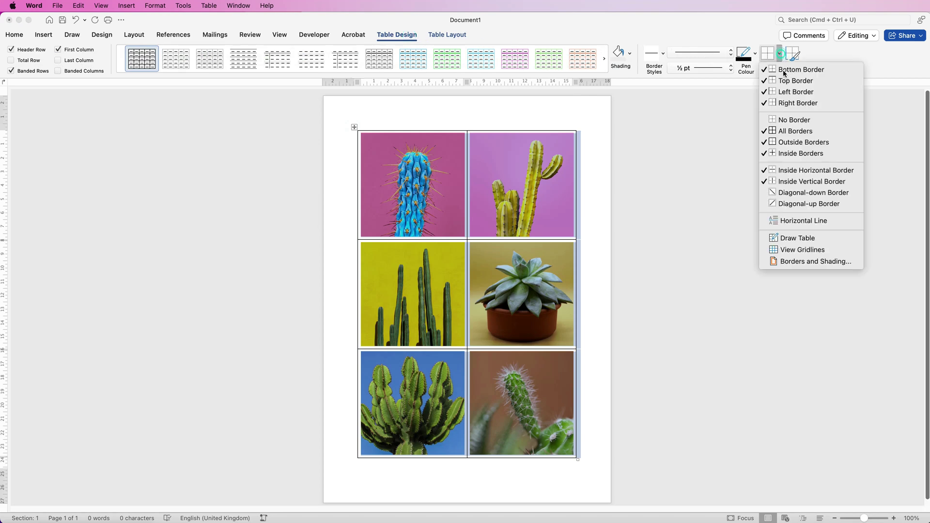
{"action": "left_click", "coordinate": [788, 120]}
{"action": "left_click", "coordinate": [600, 107]}
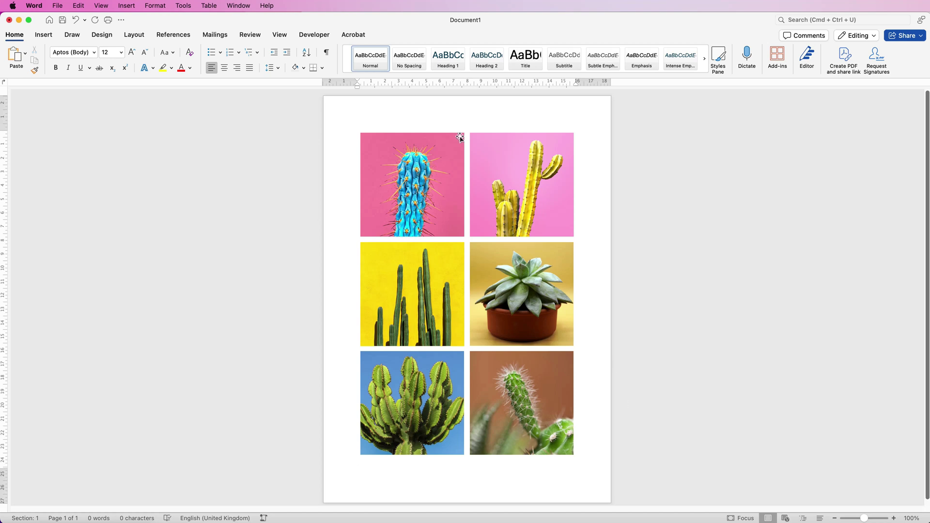
Step: Delete the bottom-right cactus photo from the table
{"action": "left_click", "coordinate": [377, 97]}
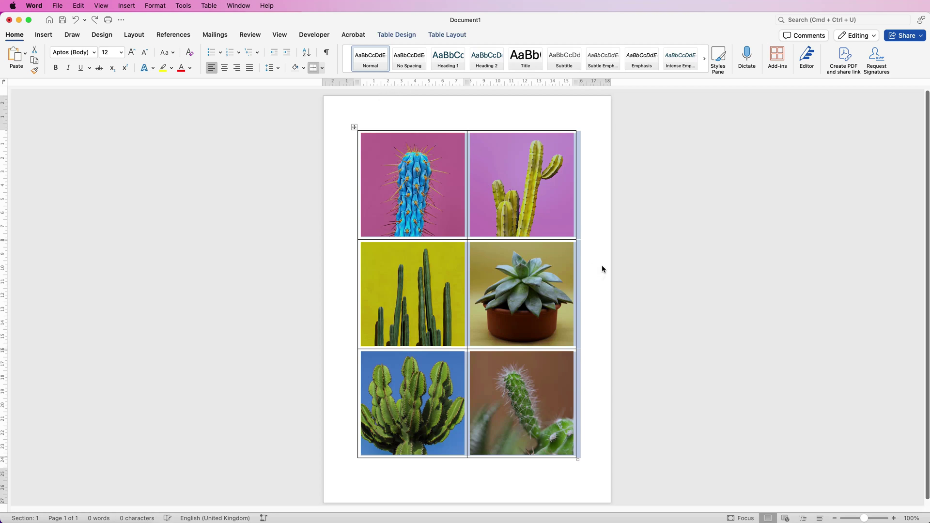
{"action": "left_click", "coordinate": [529, 397]}
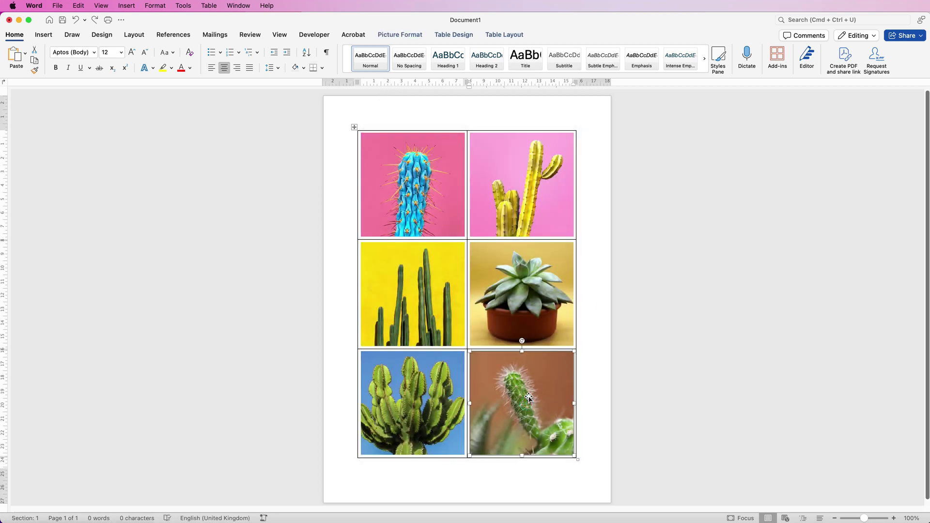
{"action": "key", "text": "Delete"}
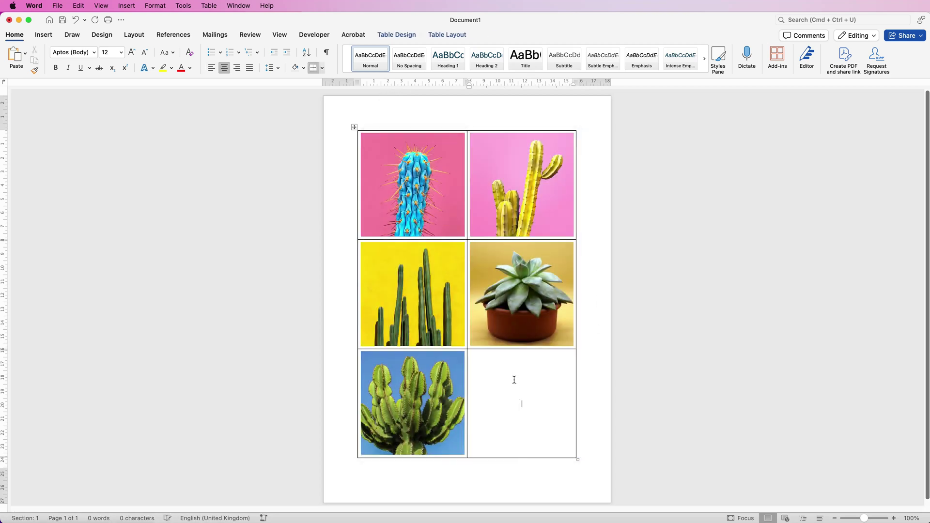
Step: Insert the pink potted-cactus stock image into the empty bottom-right cell
{"action": "left_click", "coordinate": [43, 36]}
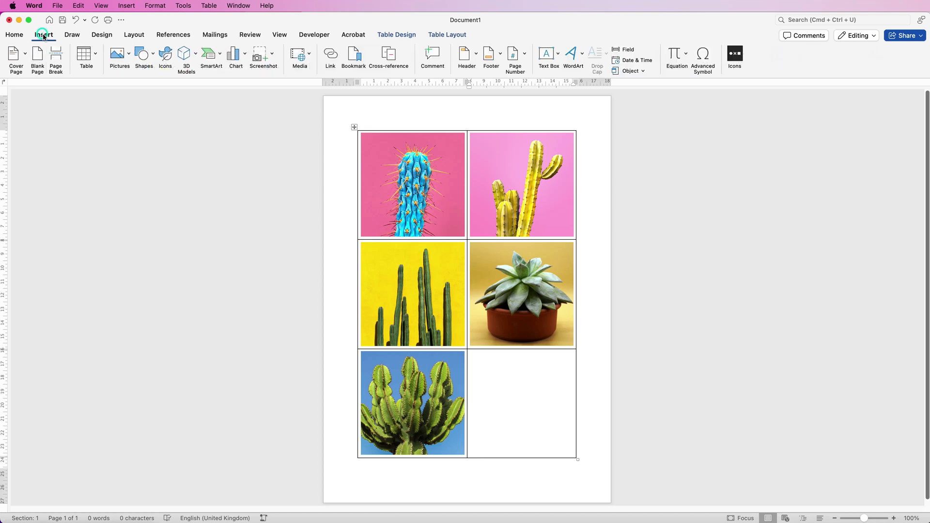
{"action": "left_click", "coordinate": [129, 56]}
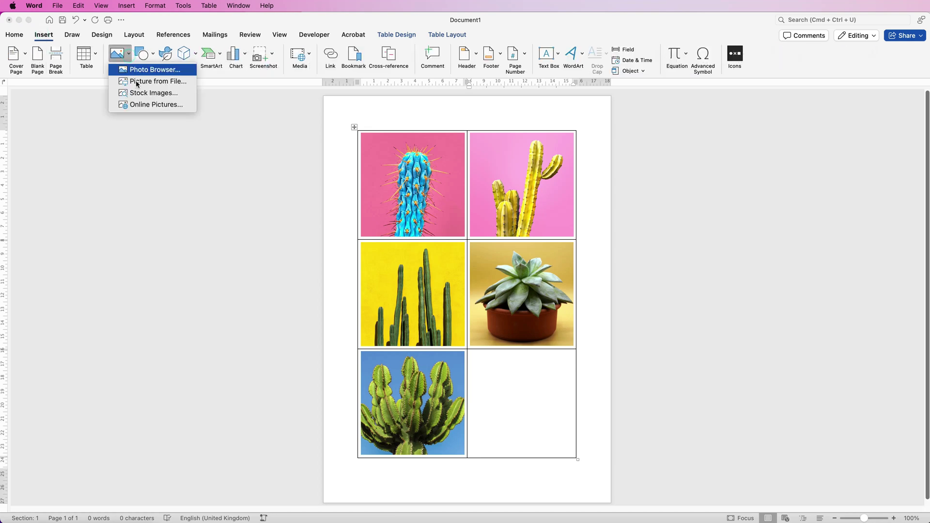
{"action": "left_click", "coordinate": [139, 96]}
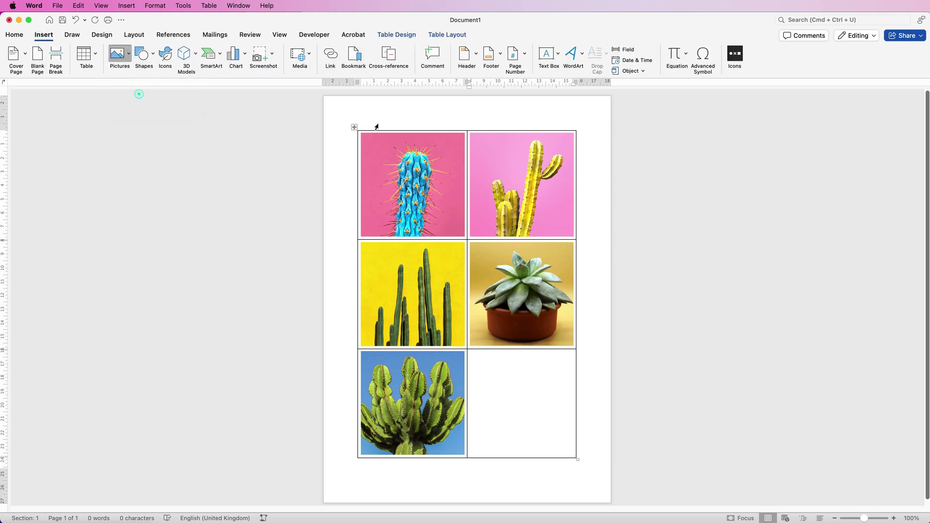
{"action": "left_click", "coordinate": [852, 424]}
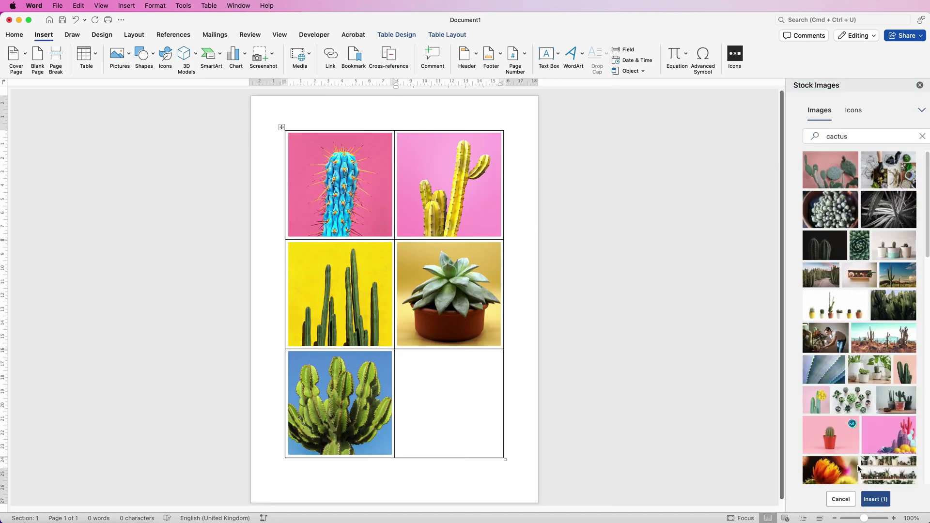
{"action": "left_click", "coordinate": [875, 500]}
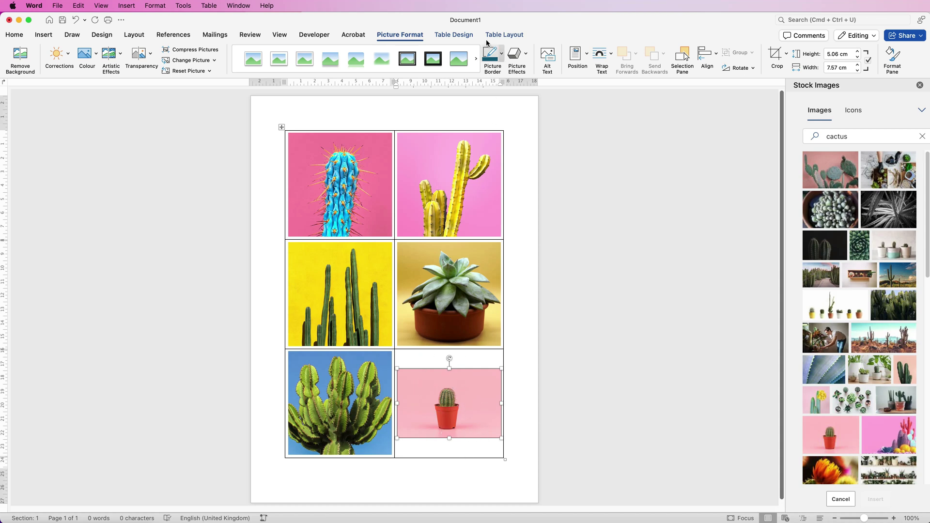
Step: Crop the pink cactus picture to a 1:1 square, 5.06 × 5.05 cm, centred on the plant
{"action": "left_click", "coordinate": [787, 57]}
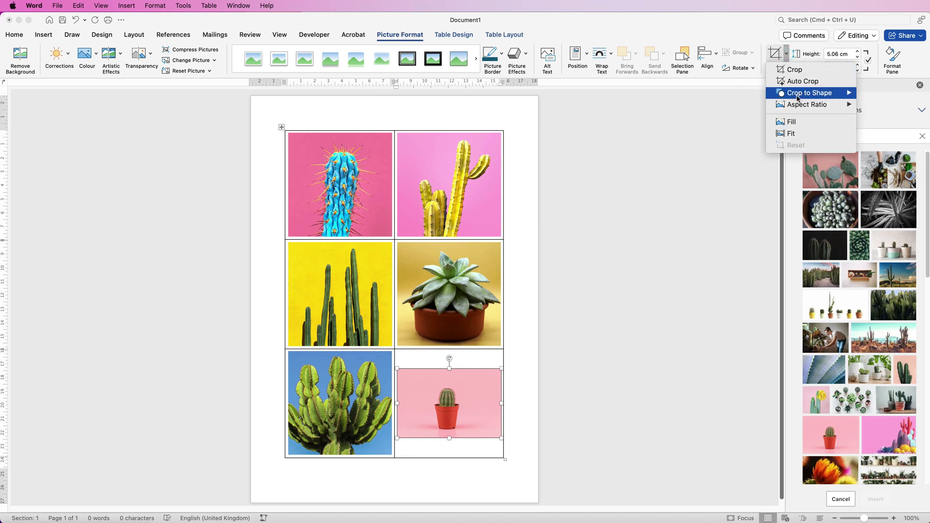
{"action": "mouse_move", "coordinate": [799, 110]}
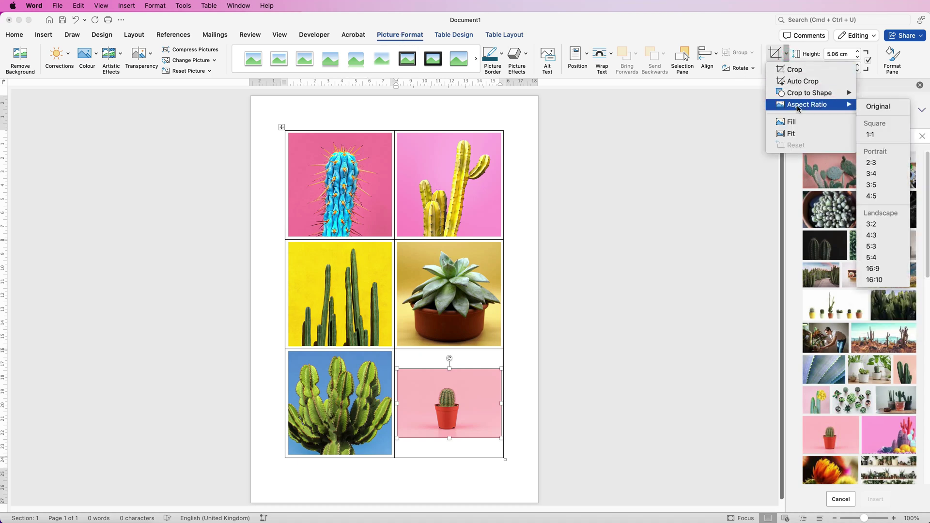
{"action": "left_click", "coordinate": [870, 135]}
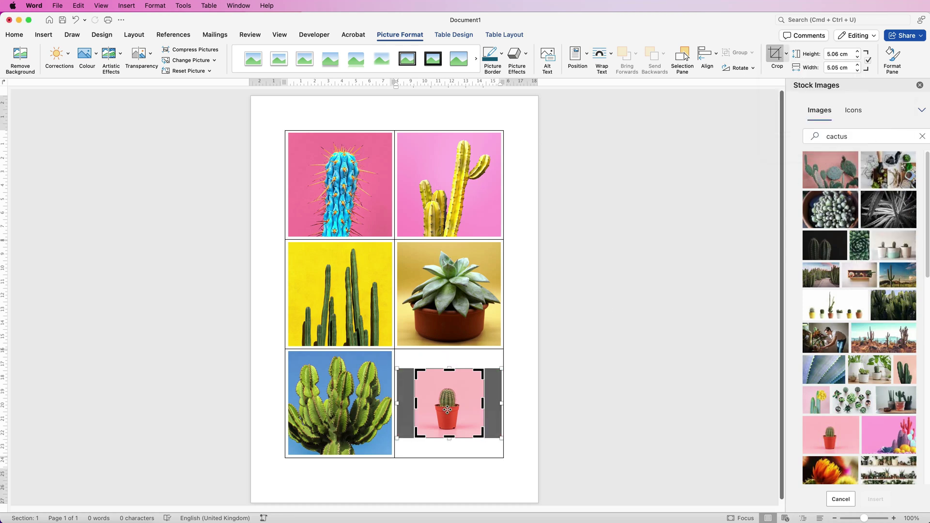
{"action": "left_click_drag", "start_coordinate": [448, 409], "coordinate": [447, 408]}
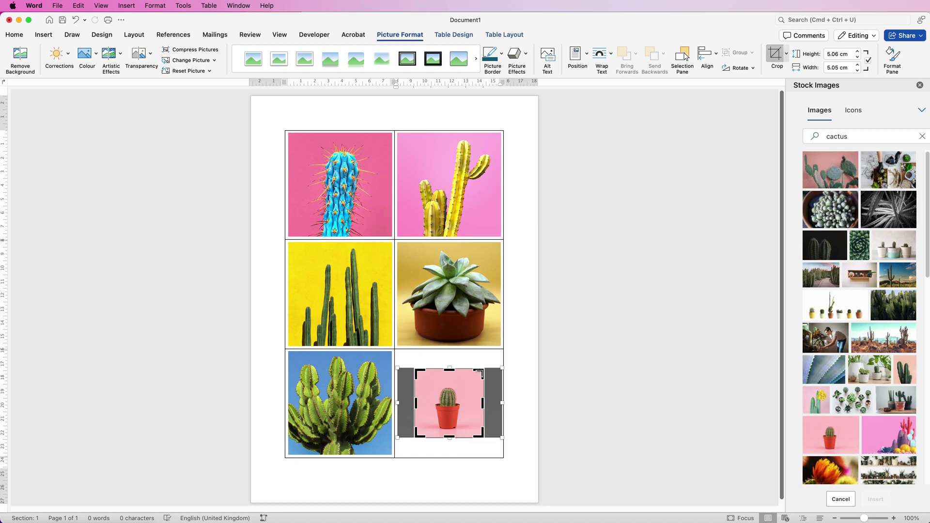
{"action": "mouse_move", "coordinate": [480, 371]}
{"action": "left_mouse_down"}
{"action": "mouse_move", "coordinate": [473, 380]}
{"action": "mouse_move", "coordinate": [483, 370]}
{"action": "left_mouse_up"}
{"action": "key", "text": "Escape"}
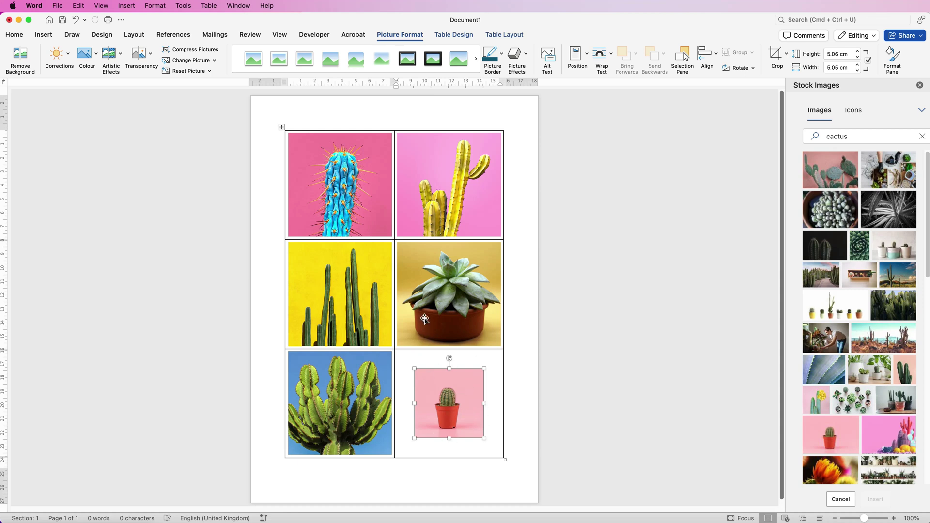
{"action": "left_click", "coordinate": [340, 386]}
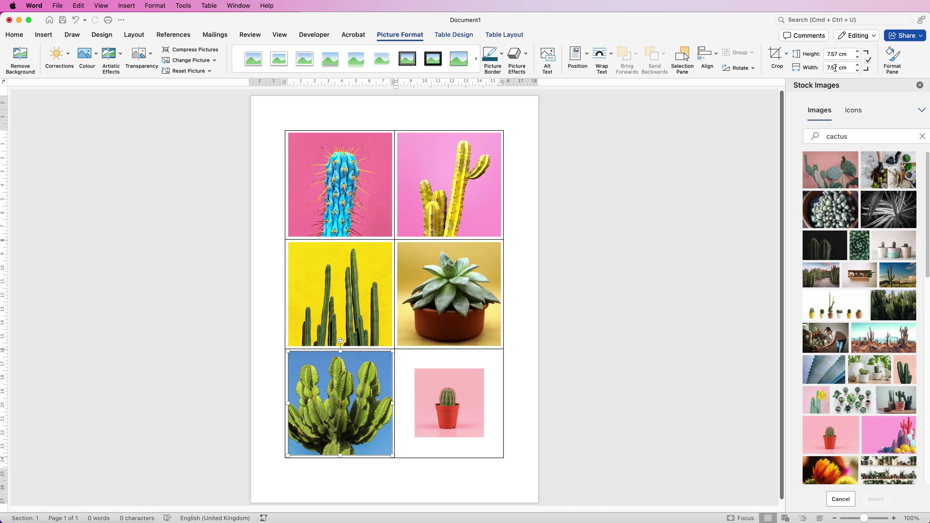
Step: Resize the pink cactus picture to 7.57 cm high to match the other photos
{"action": "left_click", "coordinate": [826, 55]}
{"action": "key", "text": "super+c"}
{"action": "left_click", "coordinate": [453, 399]}
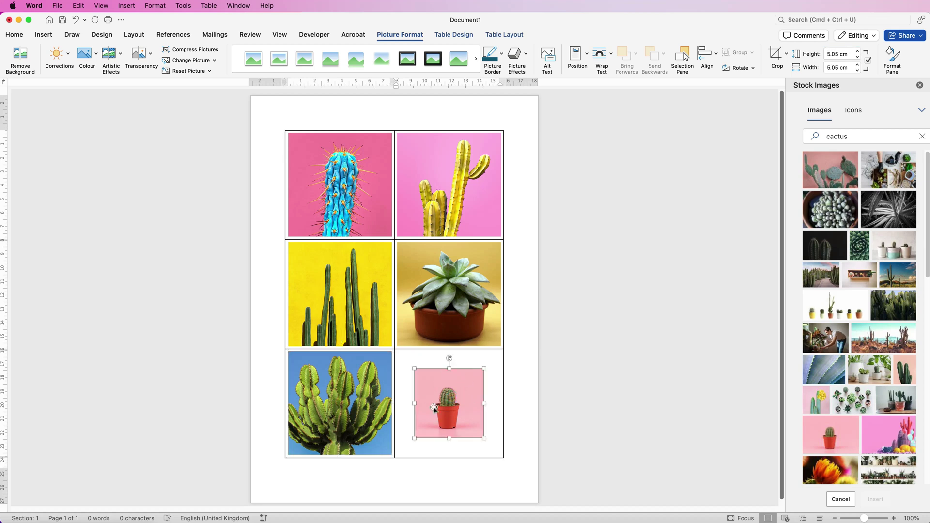
{"action": "left_click", "coordinate": [851, 55]}
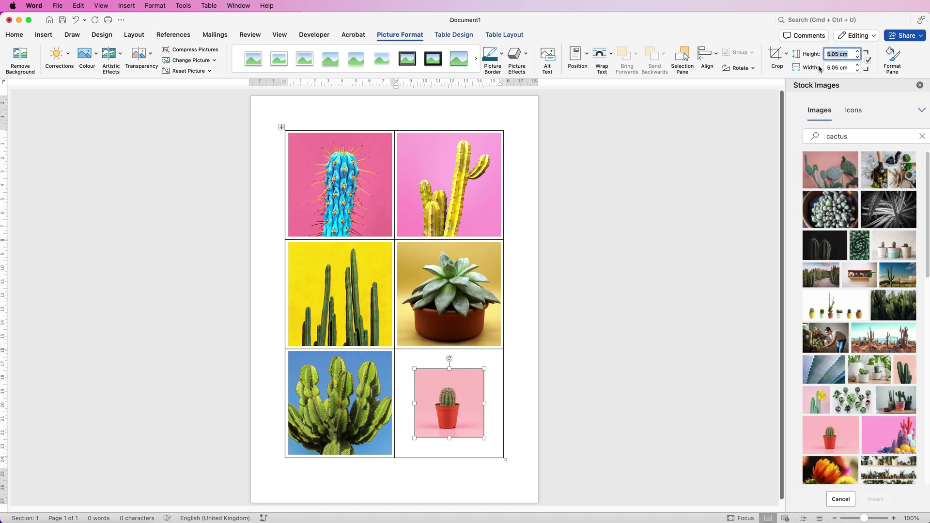
{"action": "type", "text": "7.57 cm"}
{"action": "key", "text": "Return"}
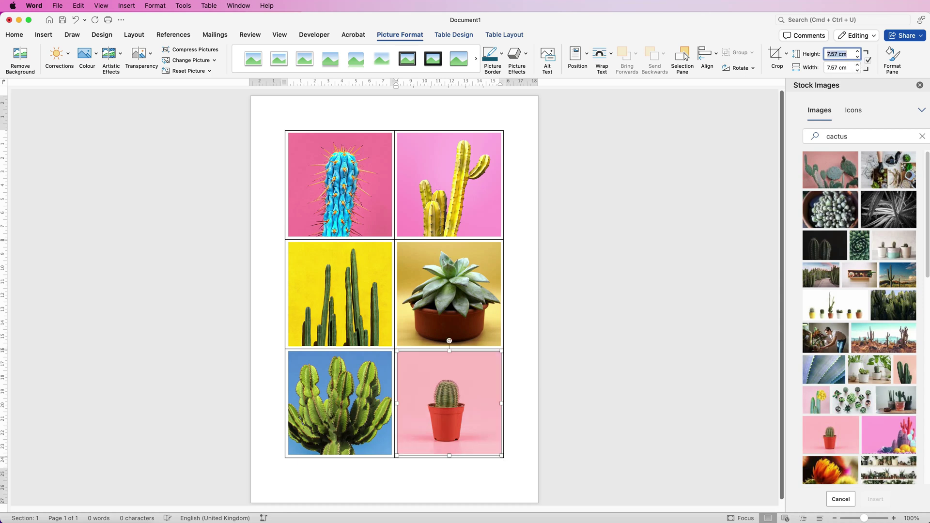
{"action": "left_click", "coordinate": [505, 352]}
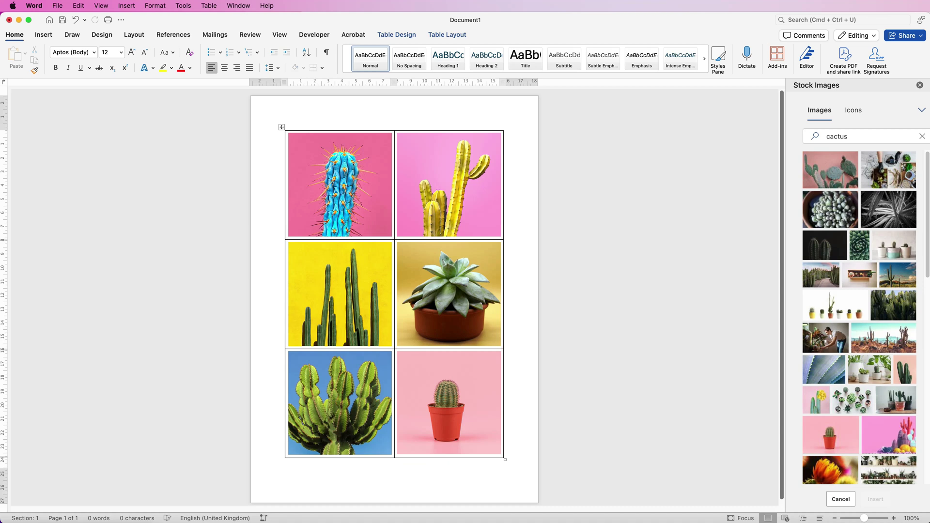
Step: Delete the old cactus pictures from the table cells
{"action": "key", "text": "BackSpace"}
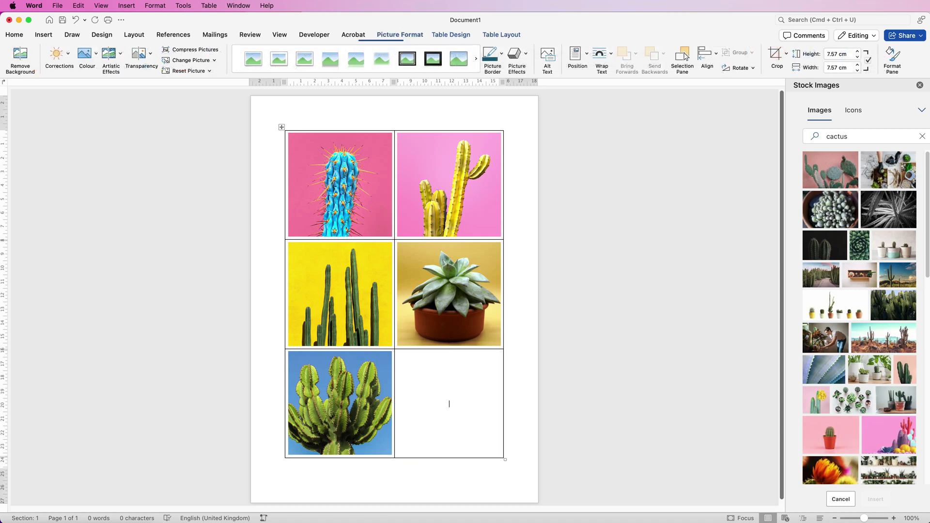
{"action": "key", "text": "BackSpace"}
{"action": "key", "text": "BackSpace"}
{"action": "key", "text": "BackSpace"}
{"action": "key", "text": "BackSpace"}
{"action": "key", "text": "BackSpace"}
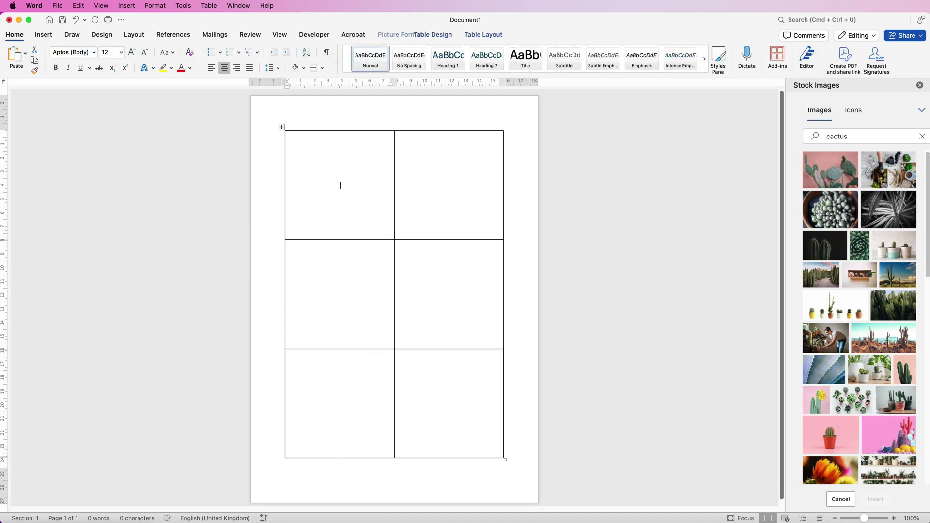
{"action": "key", "text": "super+Tab"}
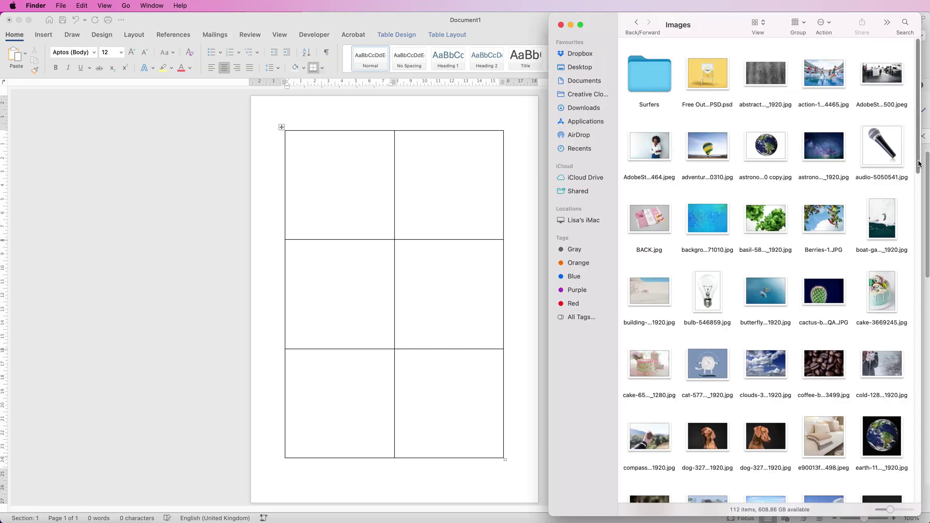
Step: Drag the hurdlers, woman, balloon, cactus, dog and cake photos from Images into the cells, then close Finder
{"action": "left_click_drag", "start_coordinate": [920, 167], "coordinate": [895, 510]}
{"action": "scroll", "coordinate": [765, 272], "scroll_direction": "up", "scroll_amount": 20}
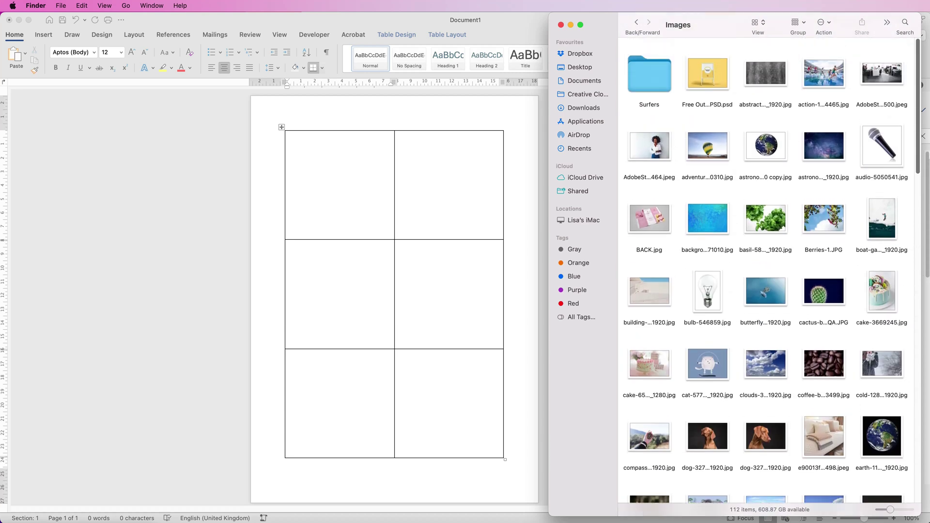
{"action": "left_click_drag", "start_coordinate": [825, 84], "coordinate": [365, 172]}
{"action": "left_click_drag", "start_coordinate": [661, 141], "coordinate": [339, 291]}
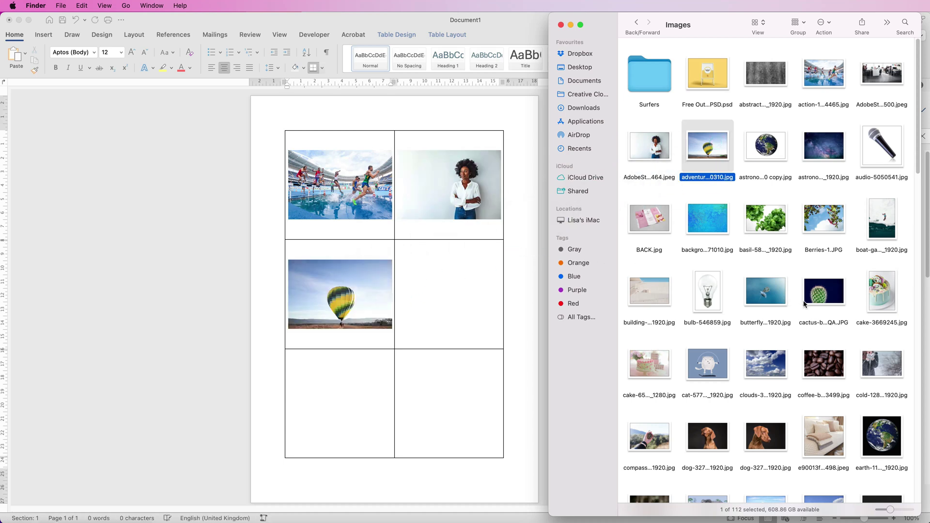
{"action": "left_click_drag", "start_coordinate": [813, 300], "coordinate": [449, 292]}
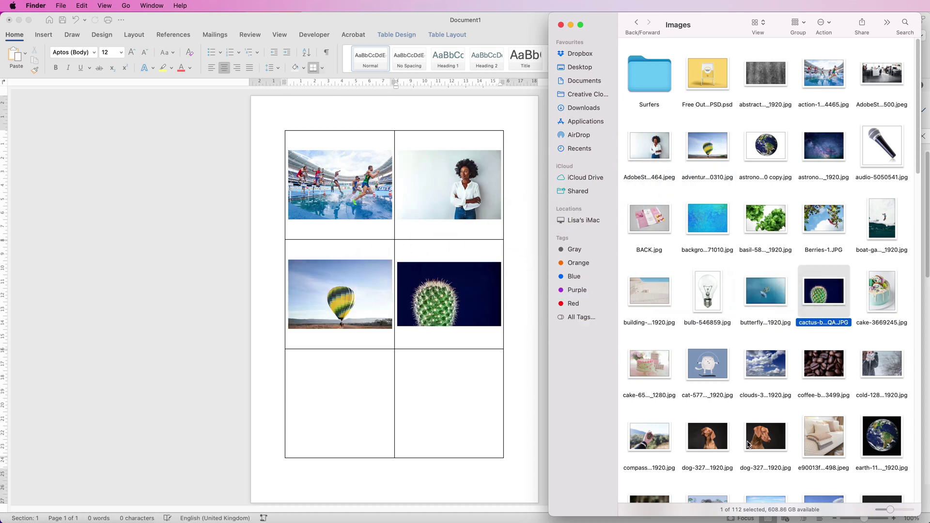
{"action": "left_click_drag", "start_coordinate": [759, 446], "coordinate": [340, 403]}
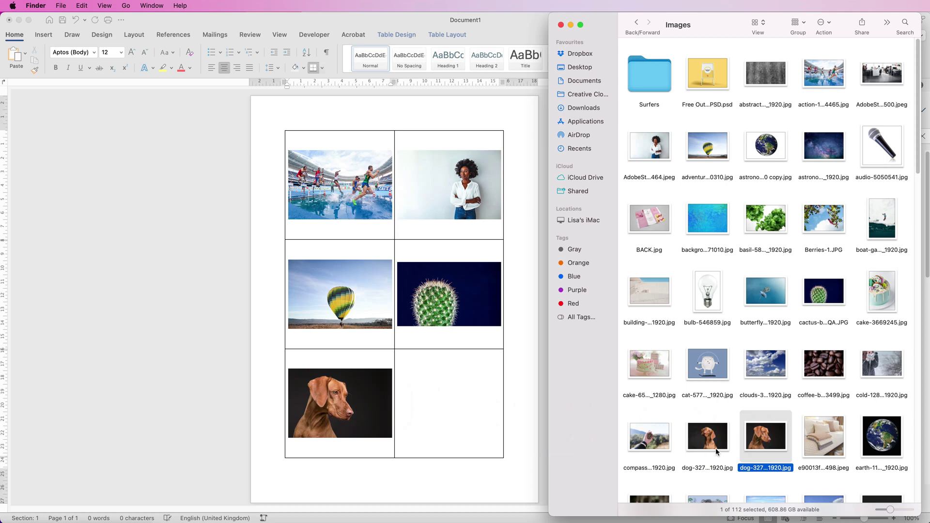
{"action": "left_click_drag", "start_coordinate": [883, 293], "coordinate": [483, 391]}
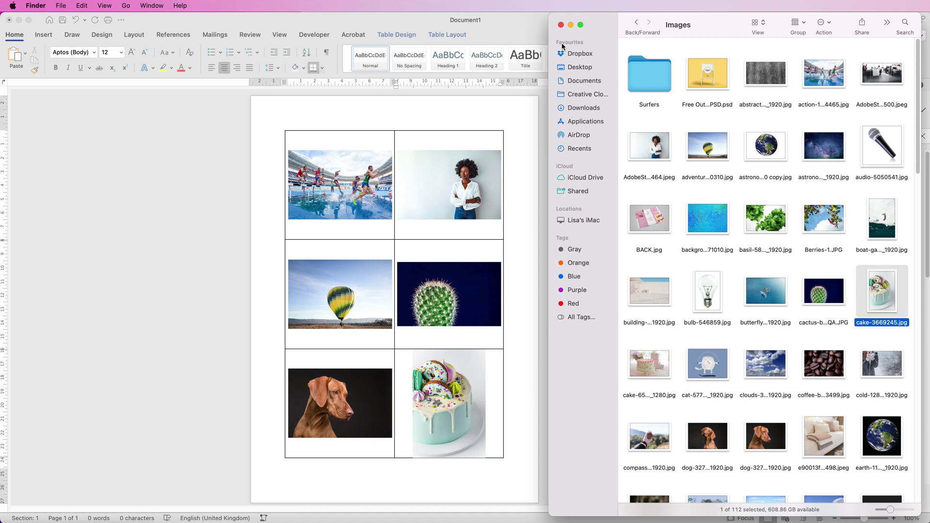
{"action": "left_click", "coordinate": [561, 25]}
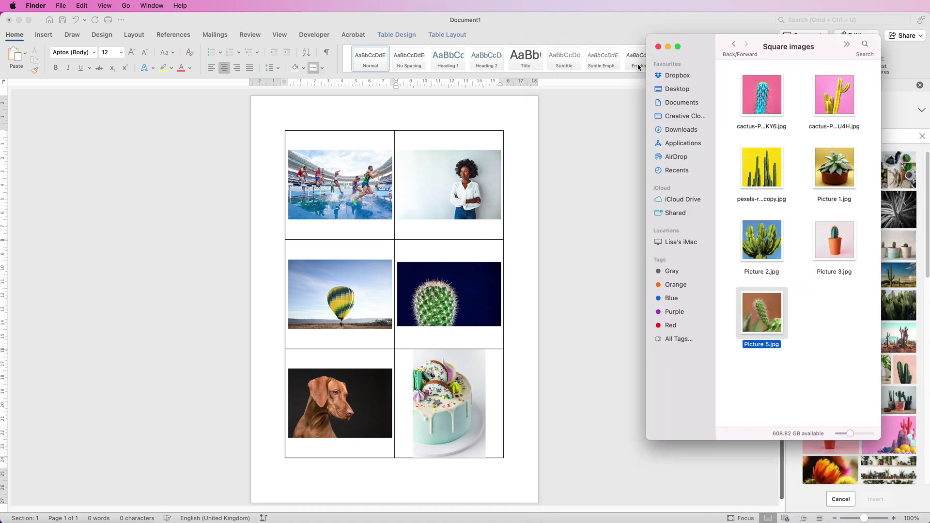
{"action": "left_click", "coordinate": [659, 47]}
Step: Crop the hurdles photo to a 1:1 square and set its height to 7.57 cm
{"action": "left_click", "coordinate": [335, 177]}
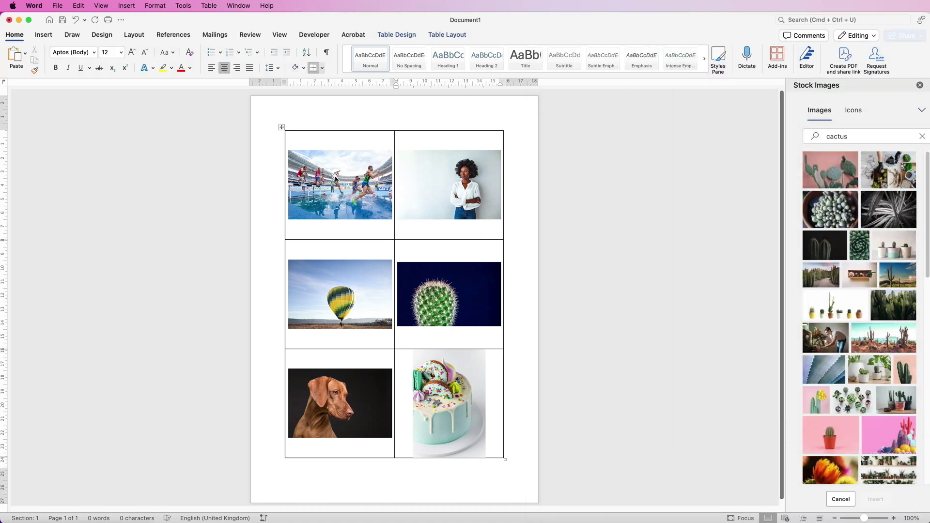
{"action": "left_click", "coordinate": [331, 191]}
{"action": "left_click", "coordinate": [389, 39]}
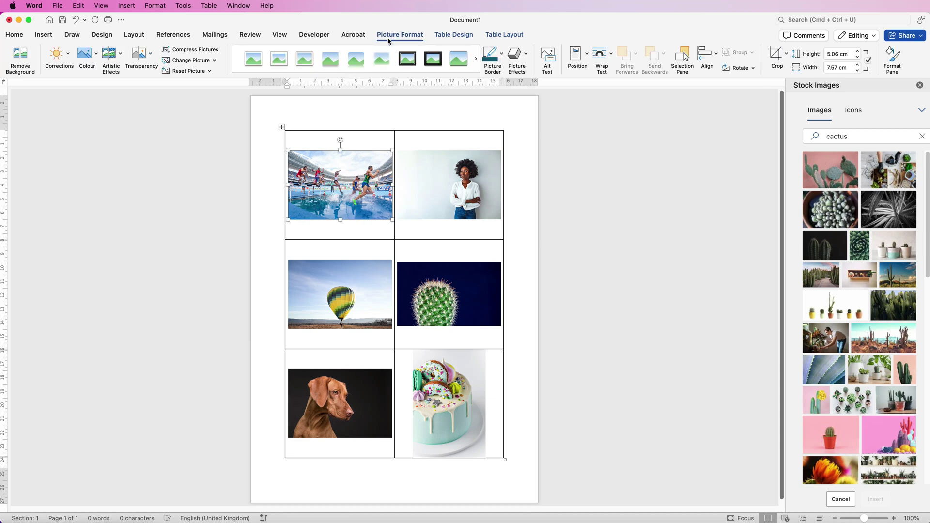
{"action": "left_click", "coordinate": [788, 55]}
{"action": "mouse_move", "coordinate": [795, 105]}
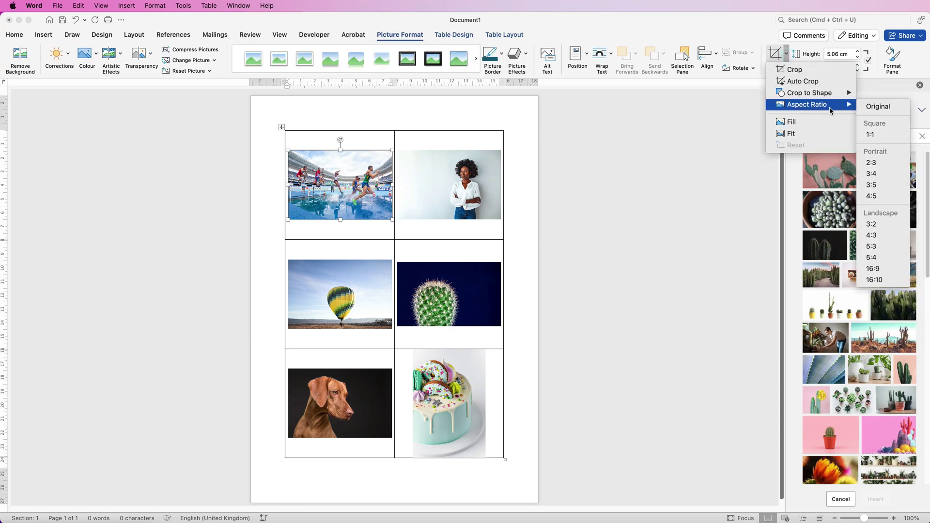
{"action": "left_click", "coordinate": [875, 137]}
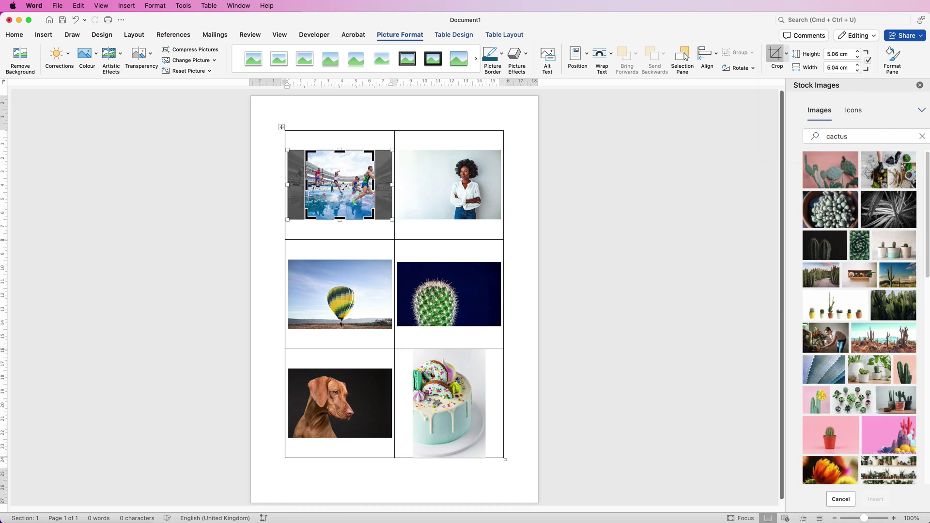
{"action": "mouse_move", "coordinate": [345, 187]}
{"action": "left_mouse_down"}
{"action": "mouse_move", "coordinate": [356, 186]}
{"action": "mouse_move", "coordinate": [333, 184]}
{"action": "left_mouse_up"}
{"action": "key", "text": "Escape"}
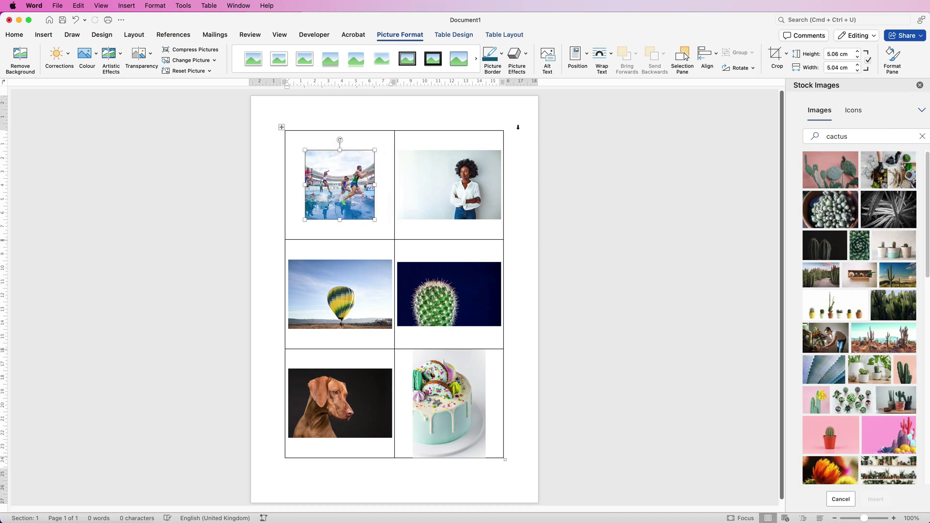
{"action": "left_click", "coordinate": [840, 53]}
{"action": "key", "text": "BackSpace"}
{"action": "type", "text": "7.57"}
{"action": "key", "text": "Return"}
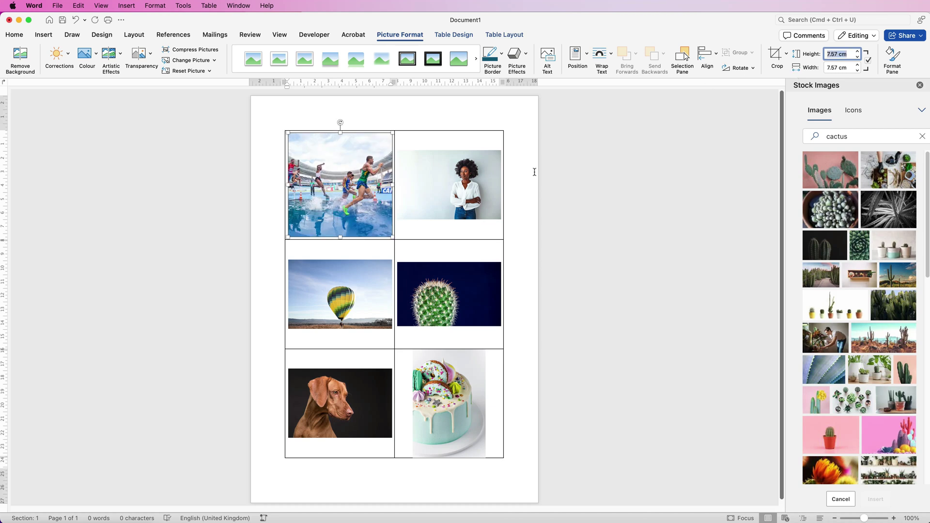
Step: Crop the woman photo to 1:1 and set its height to 7.57 cm
{"action": "left_click", "coordinate": [458, 184]}
{"action": "left_click", "coordinate": [786, 57]}
{"action": "mouse_move", "coordinate": [805, 102]}
{"action": "left_click", "coordinate": [872, 129]}
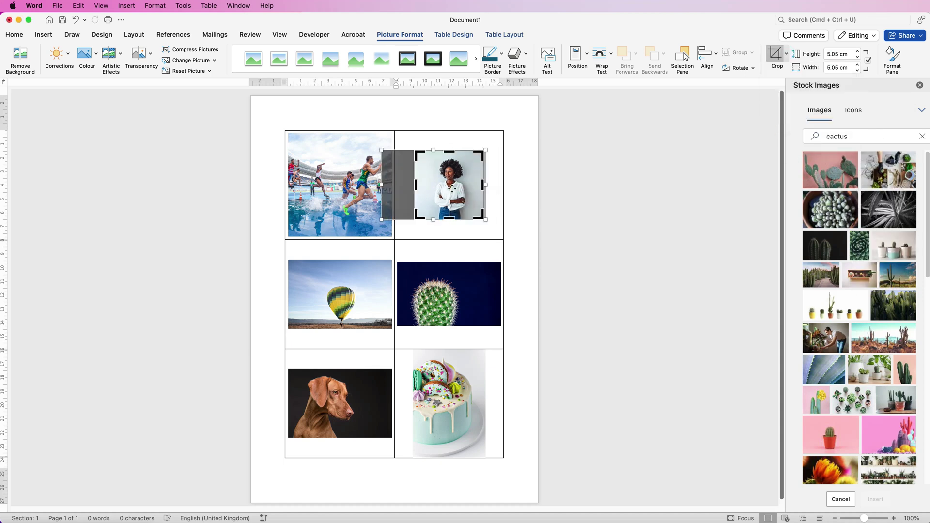
{"action": "left_click", "coordinate": [777, 56]}
{"action": "left_click", "coordinate": [837, 54]}
{"action": "type", "text": "7.57"}
{"action": "key", "text": "Return"}
Step: Crop the hot-air balloon photo to 1:1 and set its height to 7.57 cm
{"action": "left_click", "coordinate": [354, 286]}
{"action": "left_click", "coordinate": [787, 57]}
{"action": "mouse_move", "coordinate": [804, 104]}
{"action": "left_click", "coordinate": [872, 128]}
{"action": "left_click", "coordinate": [777, 56]}
{"action": "left_click", "coordinate": [837, 53]}
{"action": "type", "text": "7.57"}
{"action": "key", "text": "Return"}
Step: Crop the cactus photo to 1:1 and paste in the 7.57 cm height
{"action": "left_click", "coordinate": [449, 294]}
{"action": "left_click", "coordinate": [787, 58]}
{"action": "left_click", "coordinate": [872, 129]}
{"action": "left_click", "coordinate": [777, 56]}
{"action": "left_click", "coordinate": [837, 53]}
{"action": "key", "text": "super+v"}
{"action": "key", "text": "Return"}
Step: Crop the dog photo to 1:1 and give it the 7.57 cm height
{"action": "left_click", "coordinate": [340, 403]}
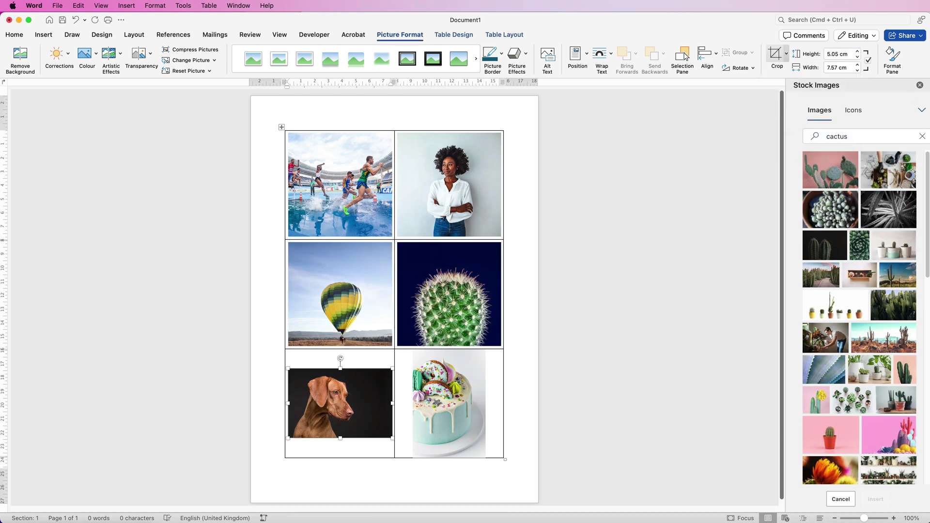
{"action": "left_click", "coordinate": [786, 57]}
{"action": "left_click", "coordinate": [871, 129]}
{"action": "left_click", "coordinate": [776, 56]}
{"action": "left_click", "coordinate": [837, 54]}
{"action": "type", "text": "5.3"}
{"action": "key", "text": "Return"}
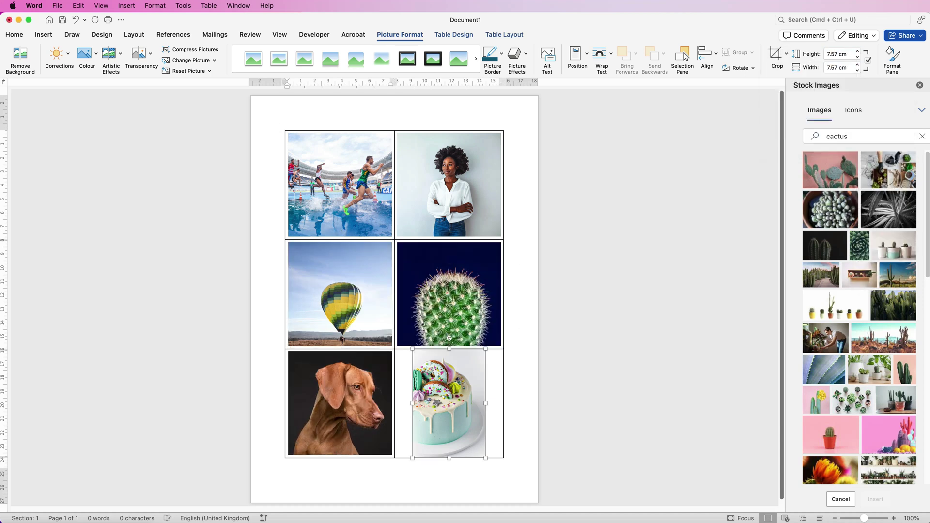
Step: Crop the cake photo to 1:1, recentre it, and set its height to 7.57 cm
{"action": "left_click", "coordinate": [449, 403]}
{"action": "left_click", "coordinate": [787, 57]}
{"action": "left_click", "coordinate": [872, 129]}
{"action": "left_click_drag", "start_coordinate": [448, 402], "coordinate": [449, 410]}
{"action": "left_click", "coordinate": [776, 55]}
{"action": "left_click", "coordinate": [837, 54]}
{"action": "type", "text": "5.3"}
{"action": "key", "text": "Return"}
{"action": "left_click", "coordinate": [504, 242]}
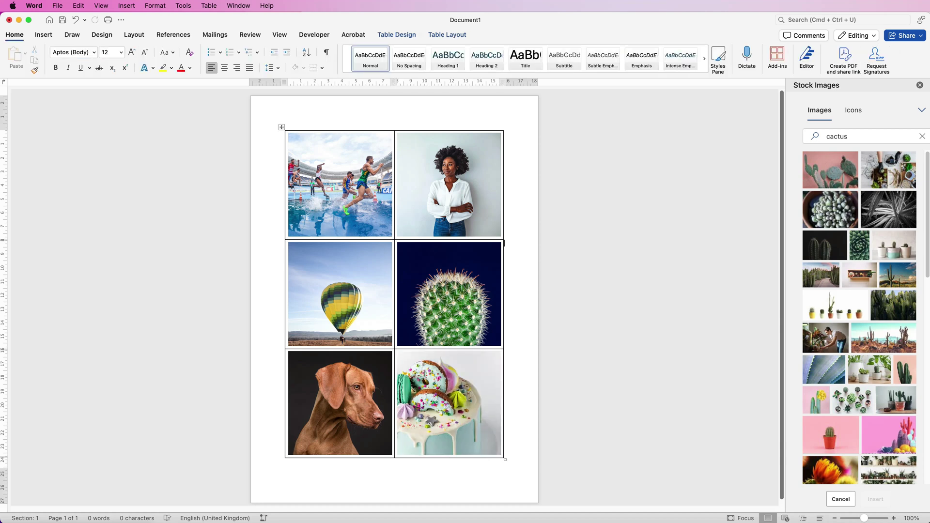
Step: Select the whole photo table and apply No Border from Table Design's Borders list
{"action": "key", "text": "super+a"}
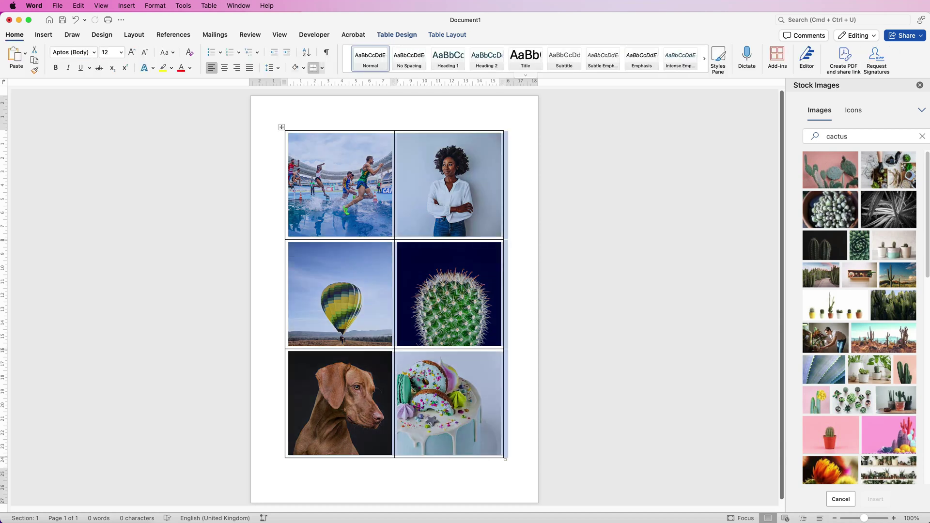
{"action": "left_click", "coordinate": [397, 34]}
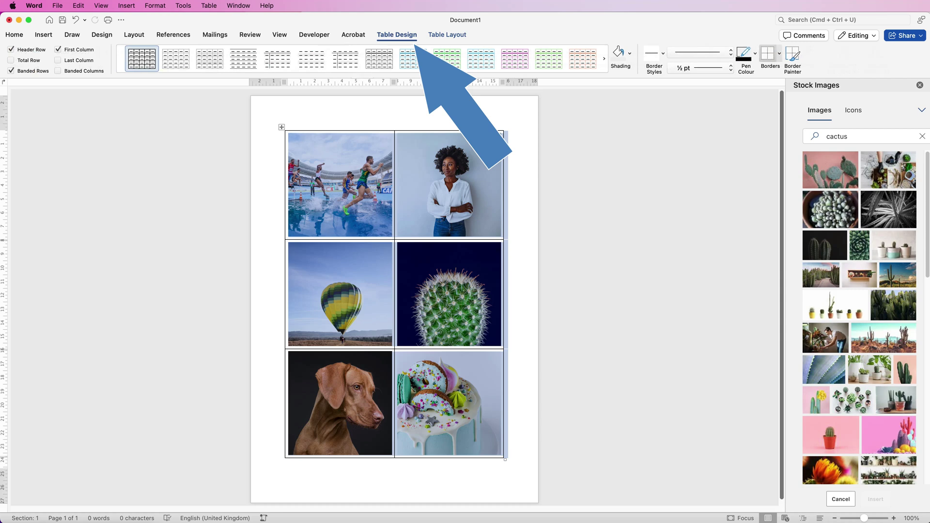
{"action": "left_click", "coordinate": [779, 54]}
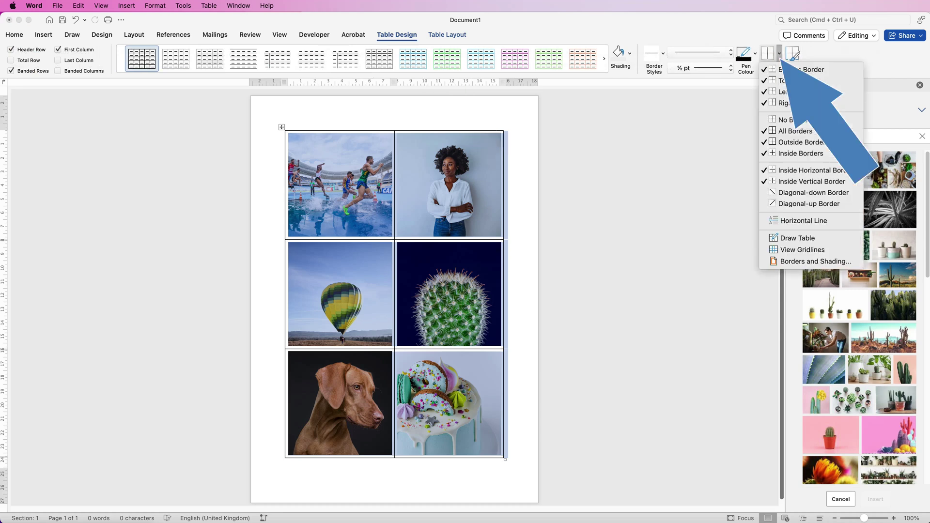
{"action": "left_click", "coordinate": [794, 120]}
{"action": "left_click", "coordinate": [504, 243]}
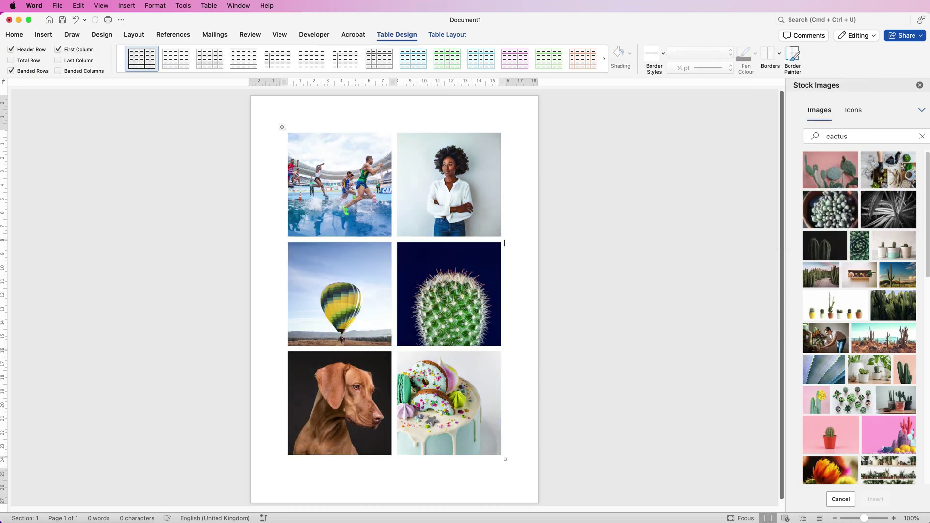
{"action": "left_click", "coordinate": [342, 184]}
{"action": "right_click", "coordinate": [334, 185]}
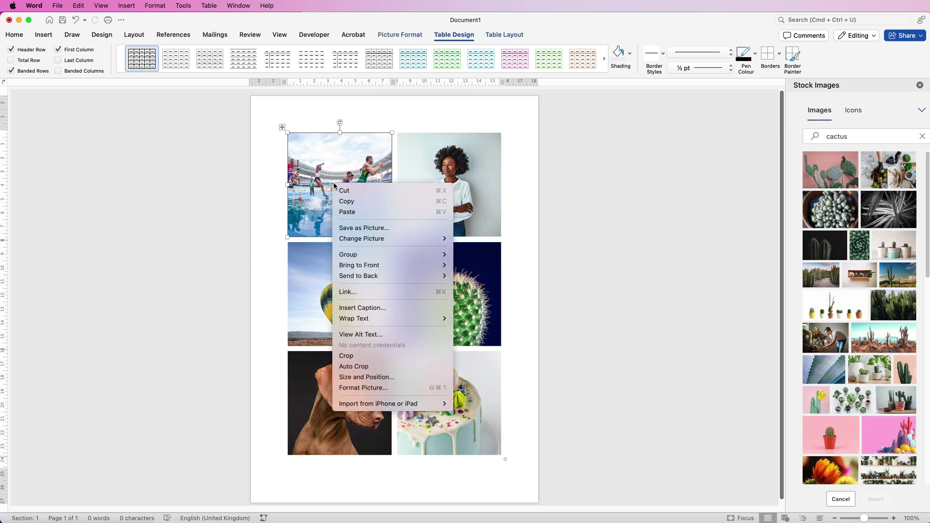
{"action": "left_click", "coordinate": [357, 228]}
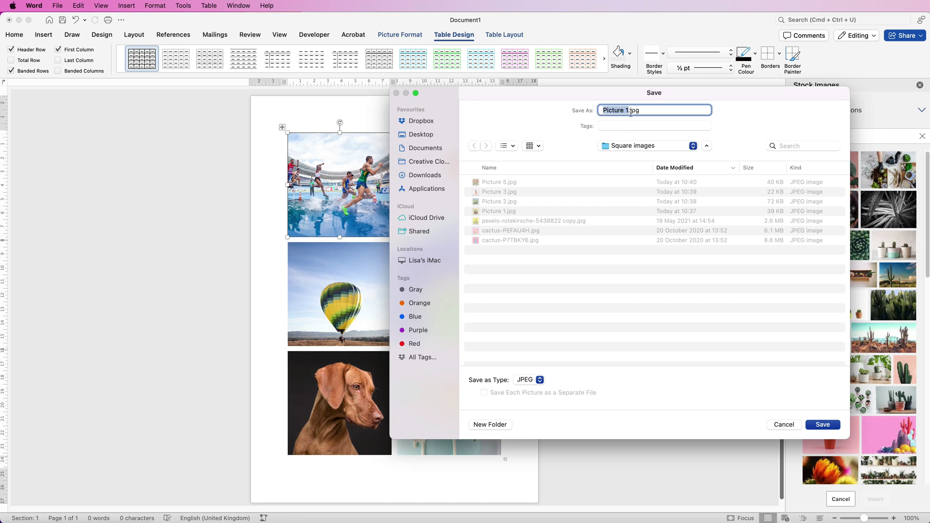
{"action": "left_click", "coordinate": [540, 382]}
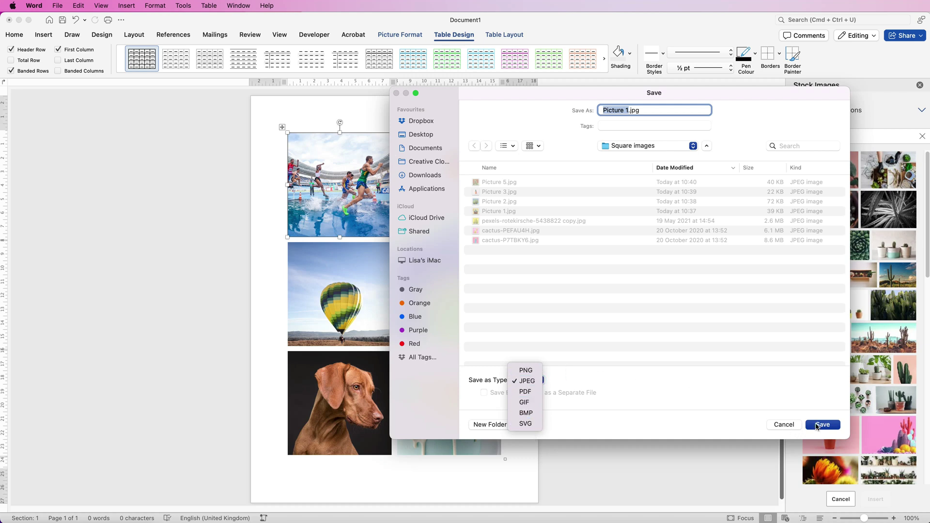
{"action": "left_click", "coordinate": [784, 425]}
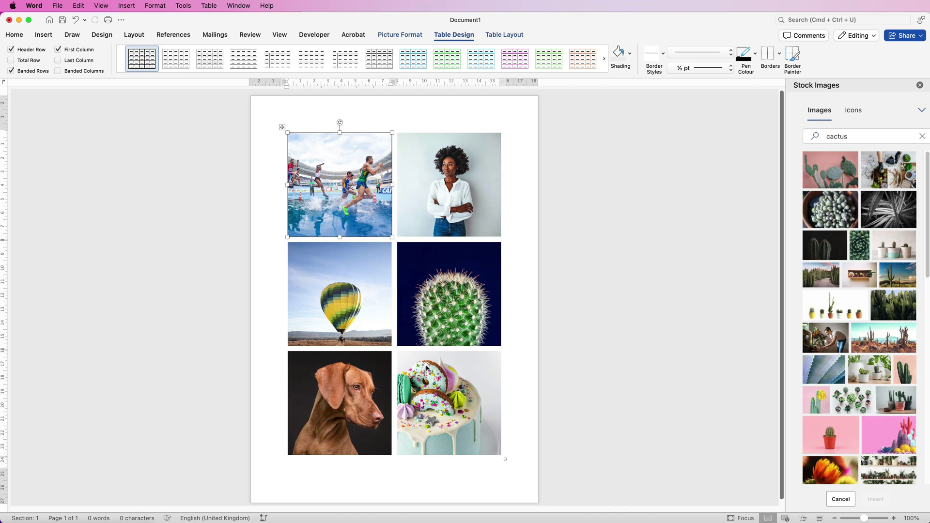
{"action": "left_click", "coordinate": [485, 480]}
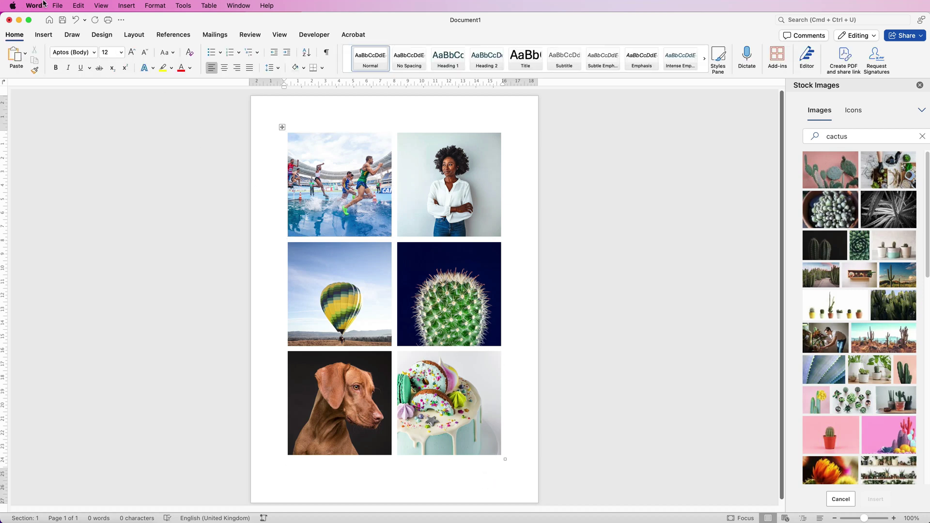
{"action": "left_click", "coordinate": [57, 6]}
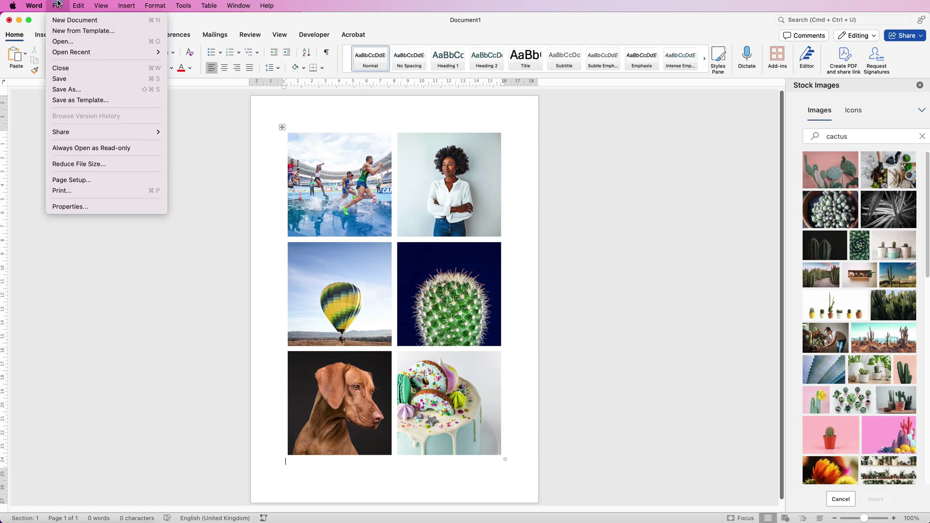
{"action": "left_click", "coordinate": [71, 89]}
{"action": "left_click", "coordinate": [481, 405]}
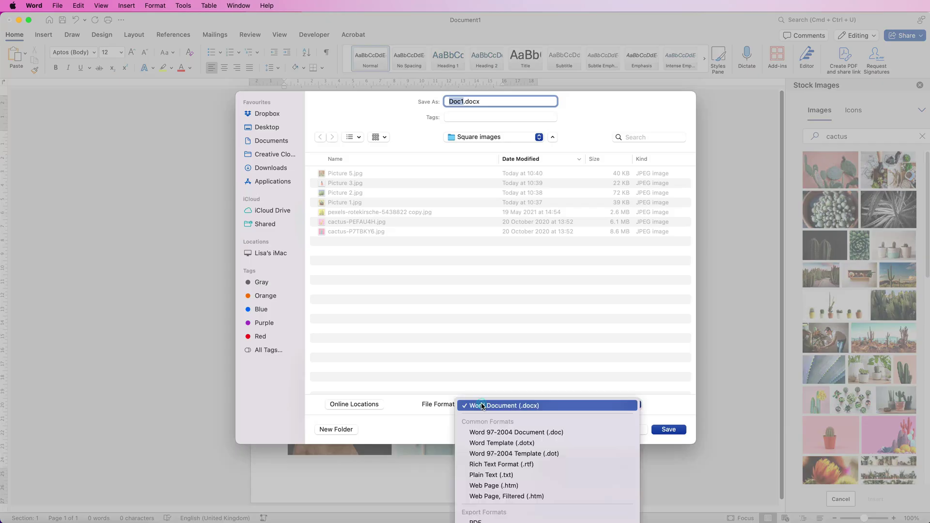
{"action": "left_click", "coordinate": [486, 521]}
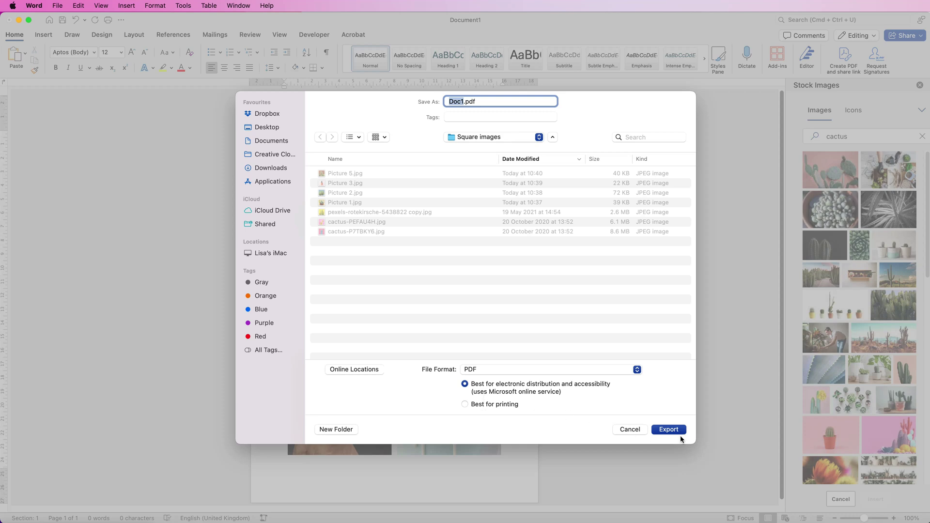
{"action": "left_click", "coordinate": [631, 430]}
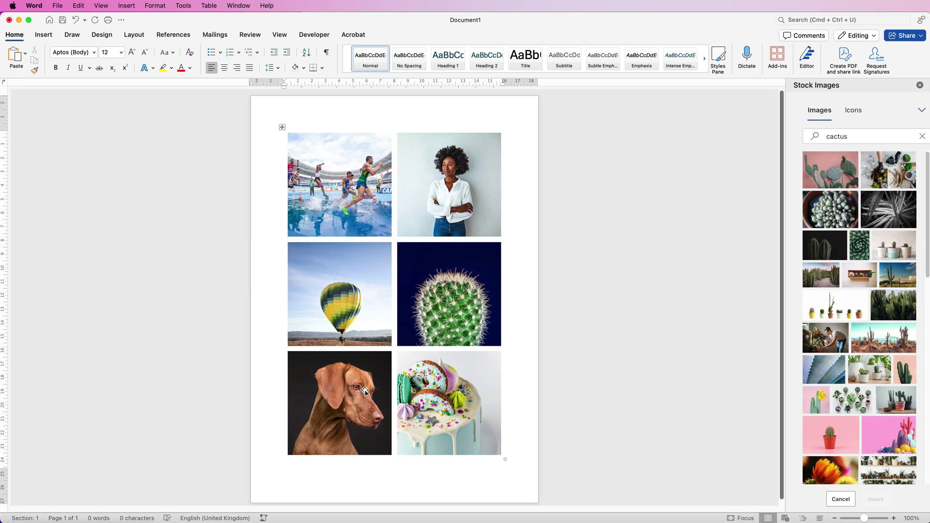
{"action": "left_click", "coordinate": [57, 6]}
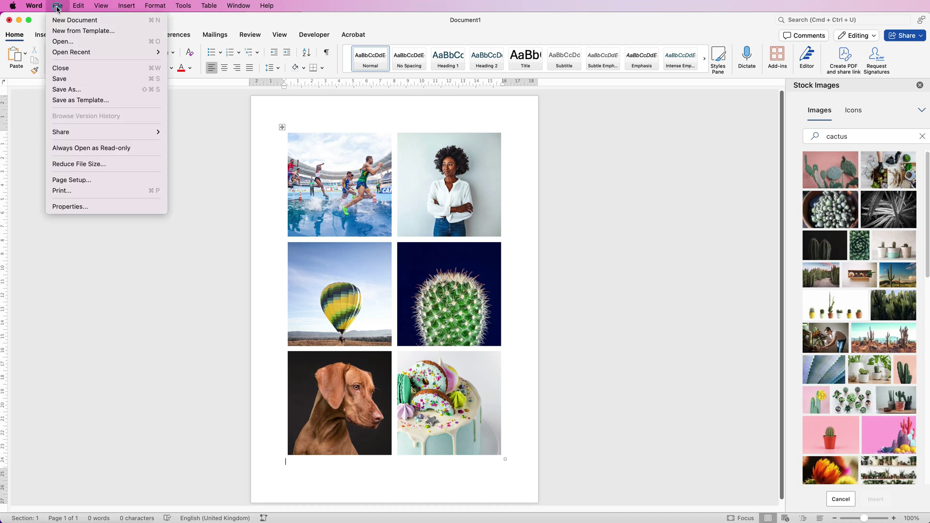
{"action": "left_click", "coordinate": [70, 101]}
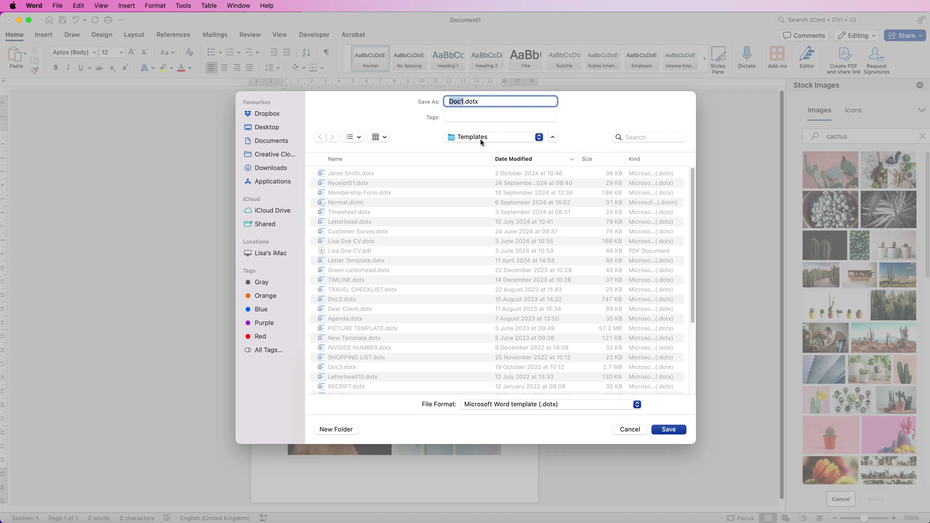
{"action": "left_click", "coordinate": [496, 140]}
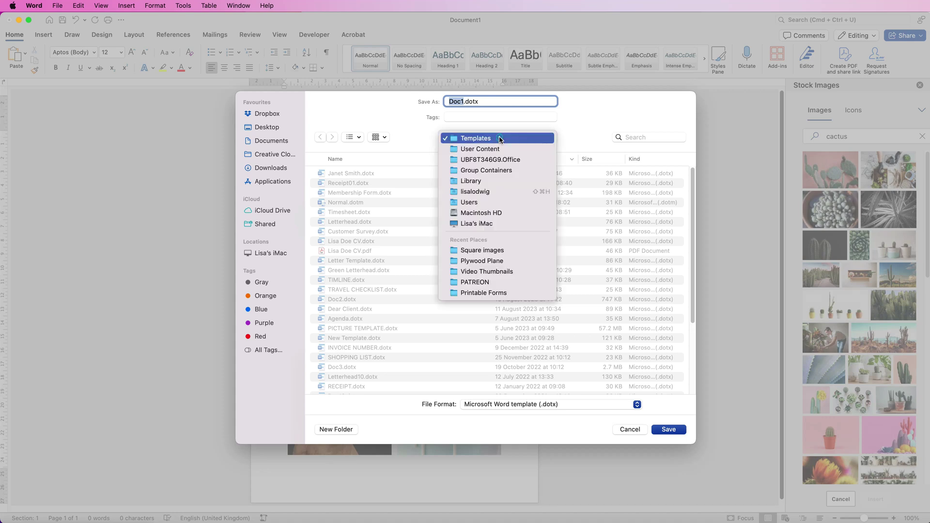
{"action": "left_click", "coordinate": [470, 138]}
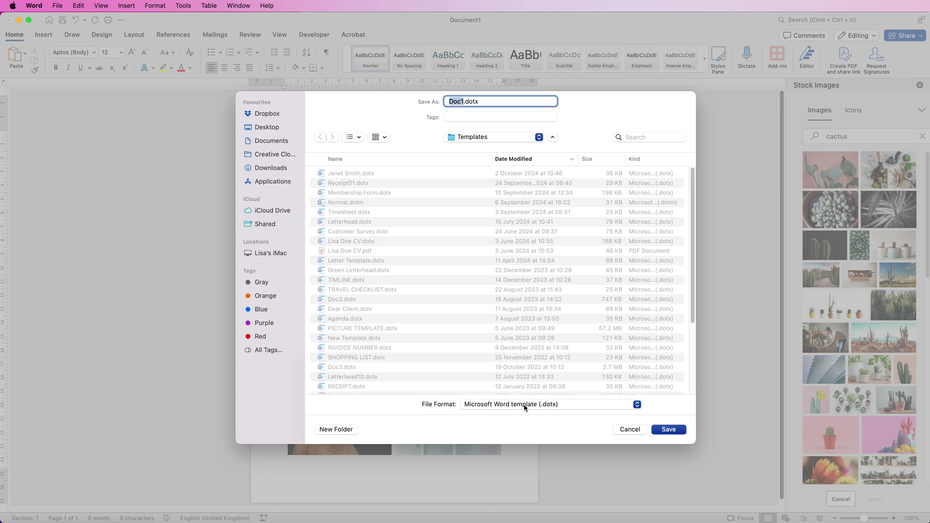
{"action": "left_click", "coordinate": [568, 404]}
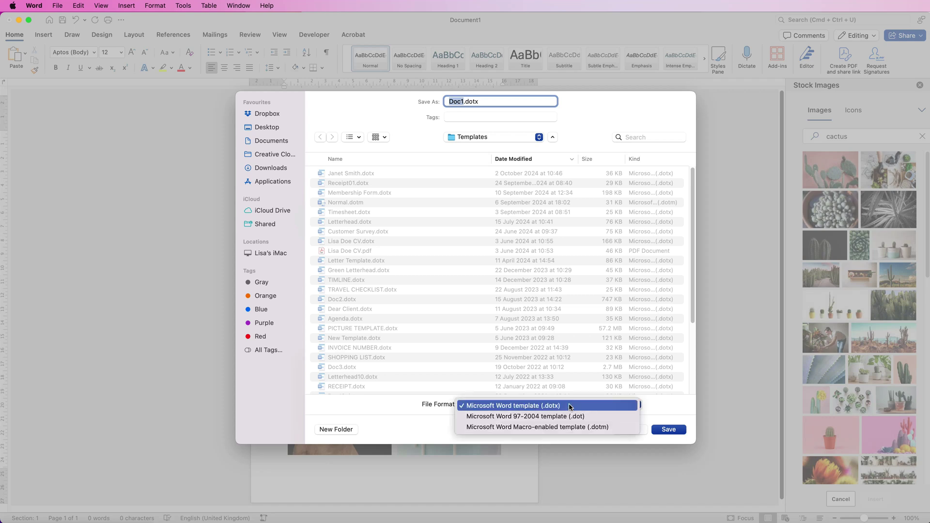
{"action": "left_click", "coordinate": [516, 408]}
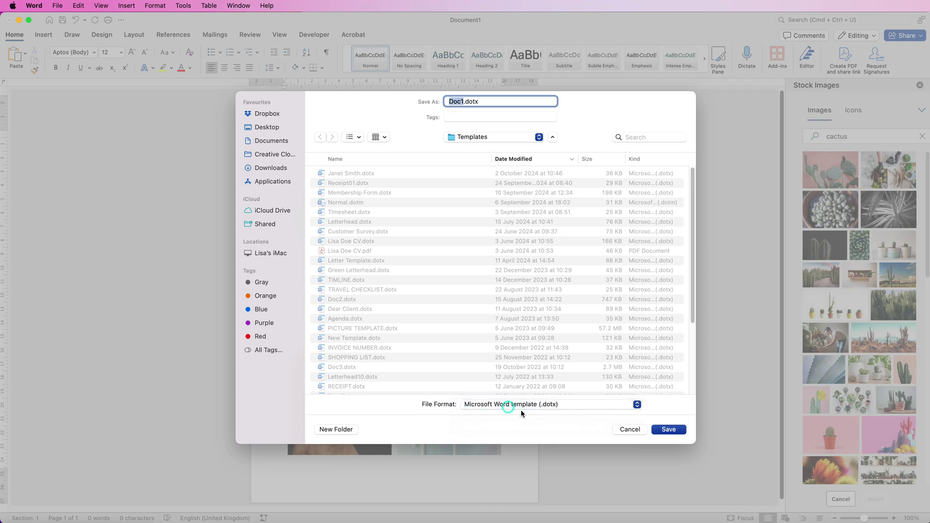
{"action": "left_click", "coordinate": [629, 429]}
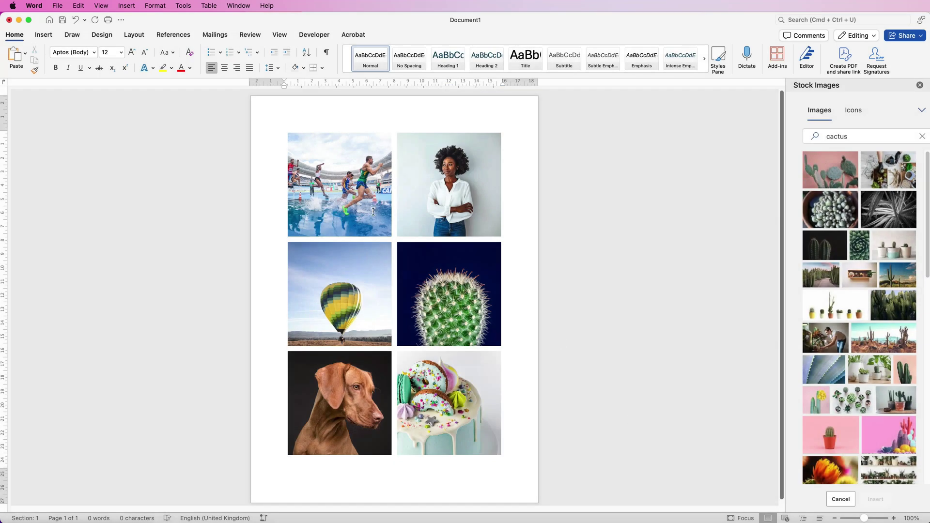
{"action": "left_click", "coordinate": [49, 20]}
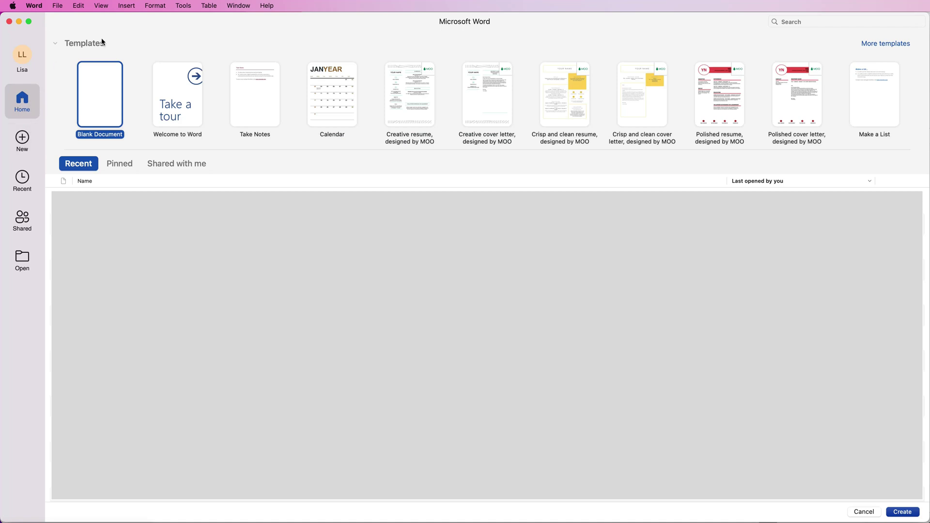
{"action": "left_click", "coordinate": [872, 44]}
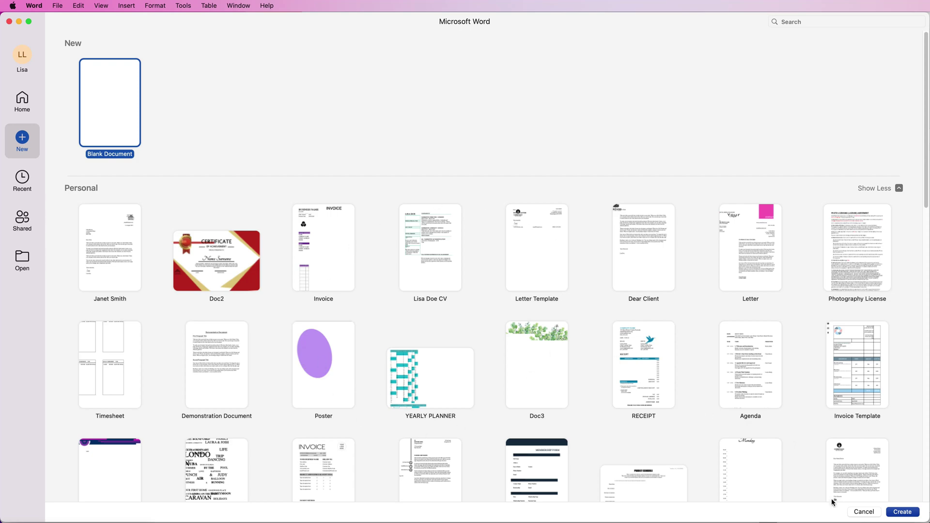
{"action": "left_click", "coordinate": [872, 514]}
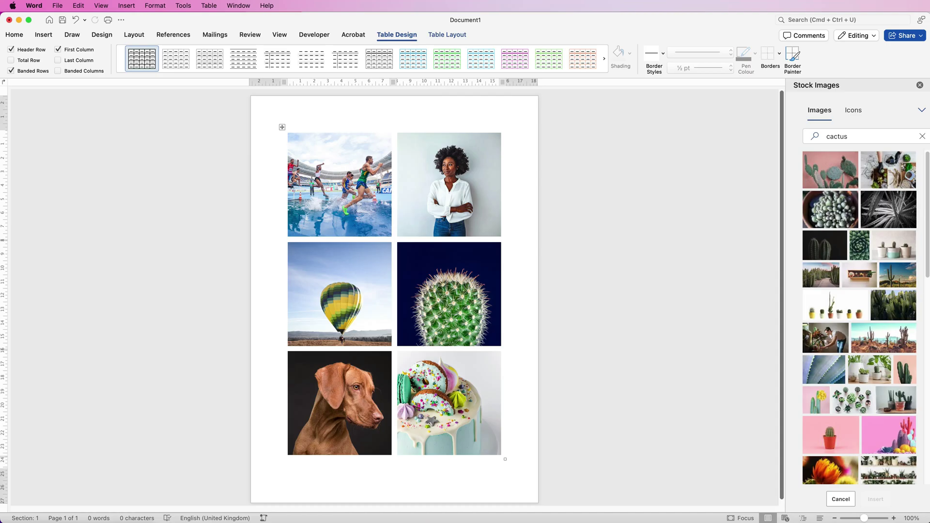